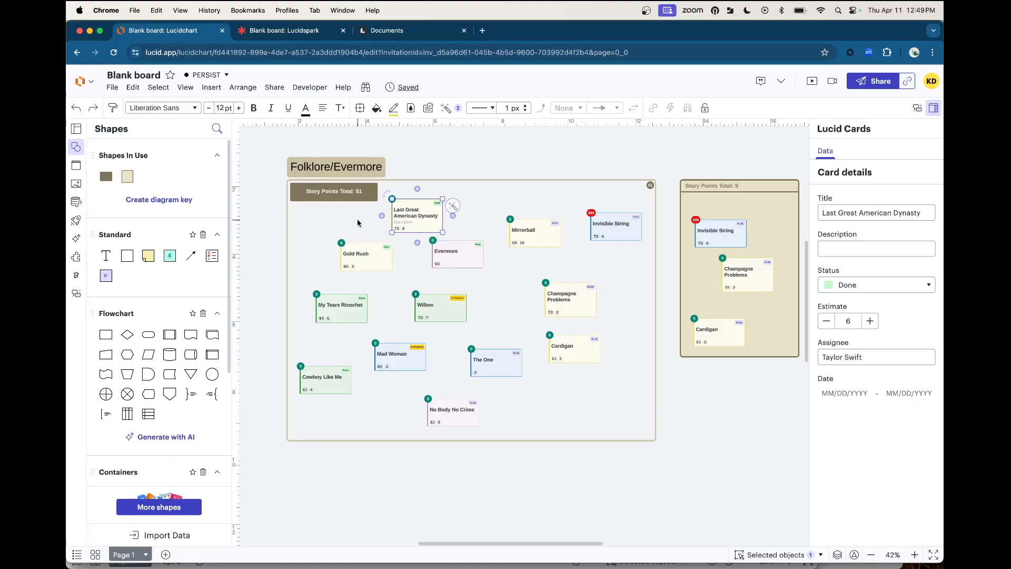
Step: Open the board in Lucidspark and look through its available card types and organizers
click(93, 86)
click(105, 125)
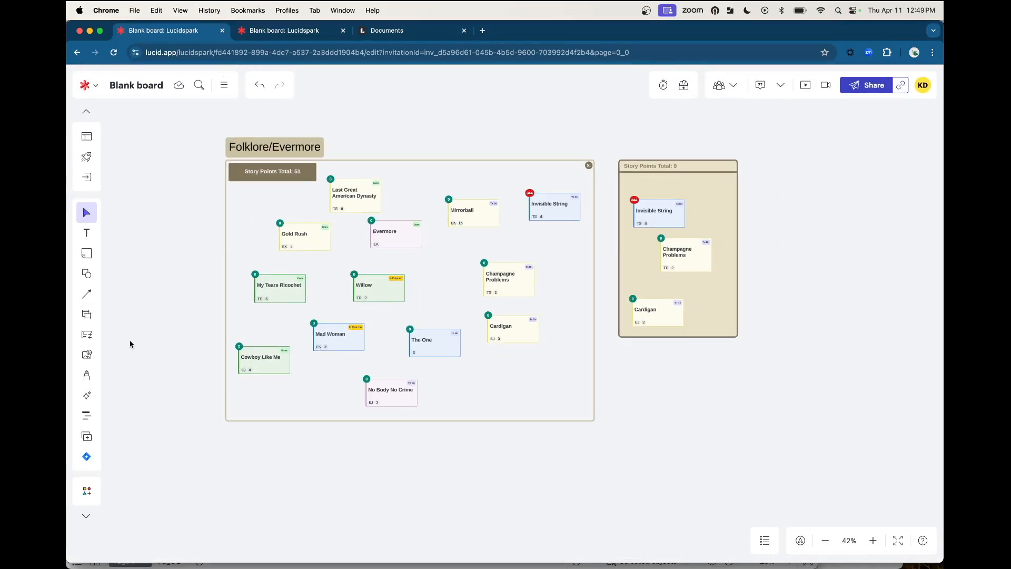
click(86, 334)
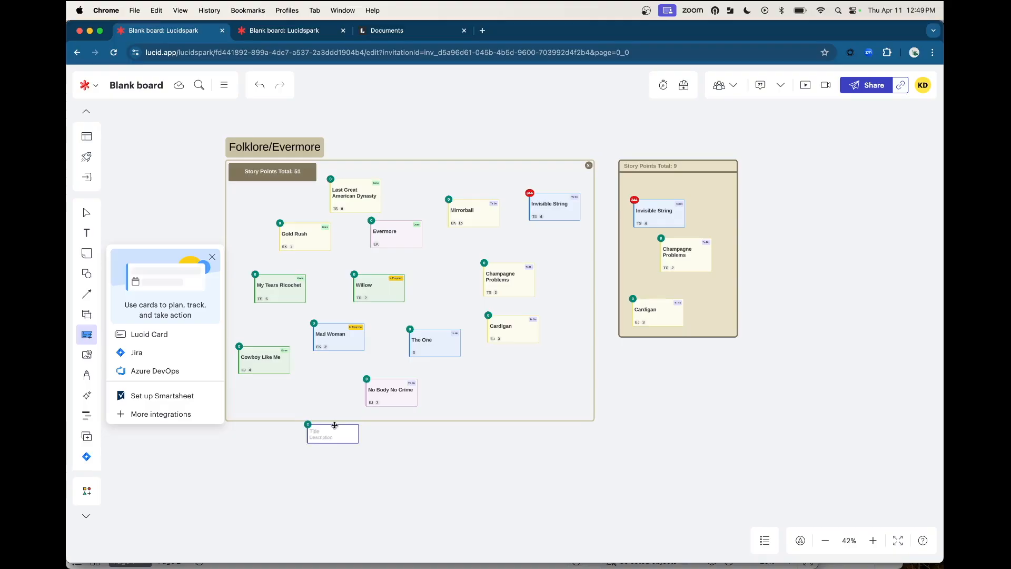
click(305, 395)
key(Escape)
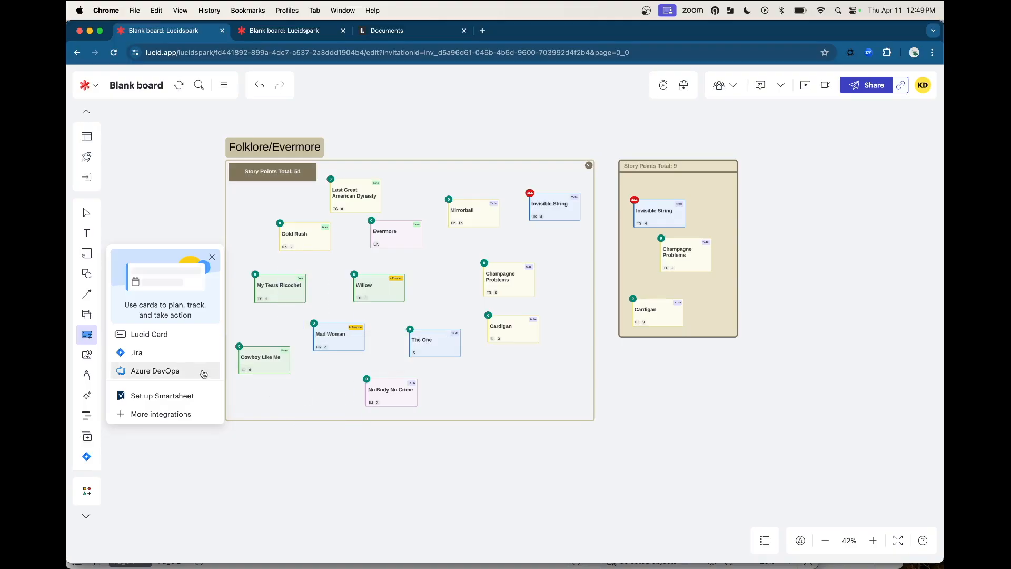
click(86, 315)
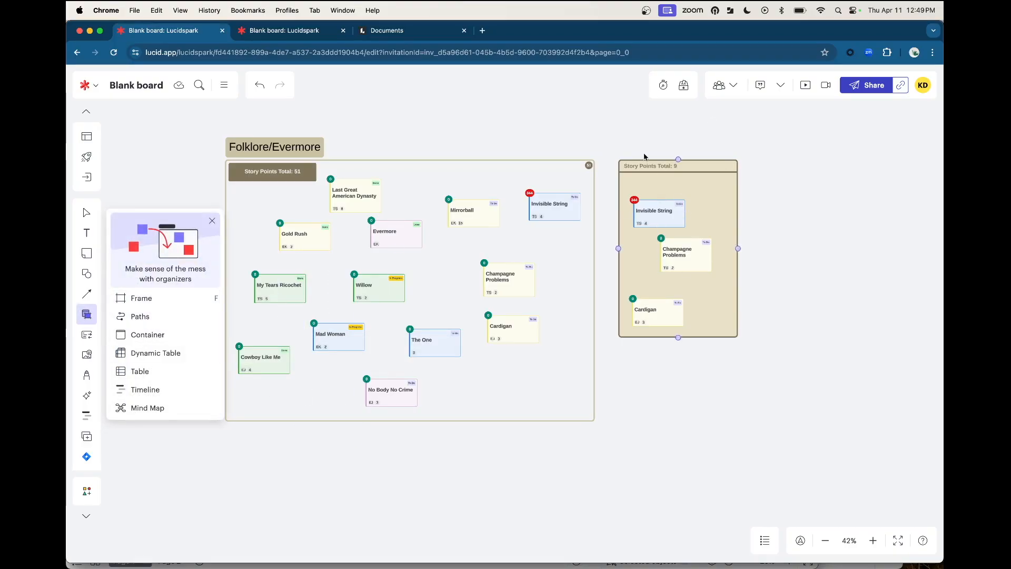
click(318, 141)
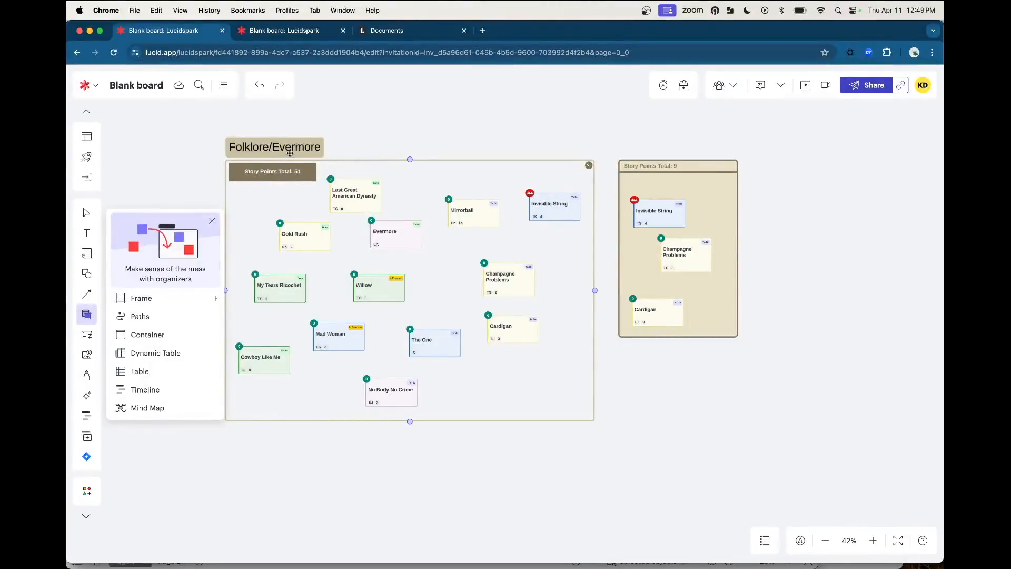
click(409, 123)
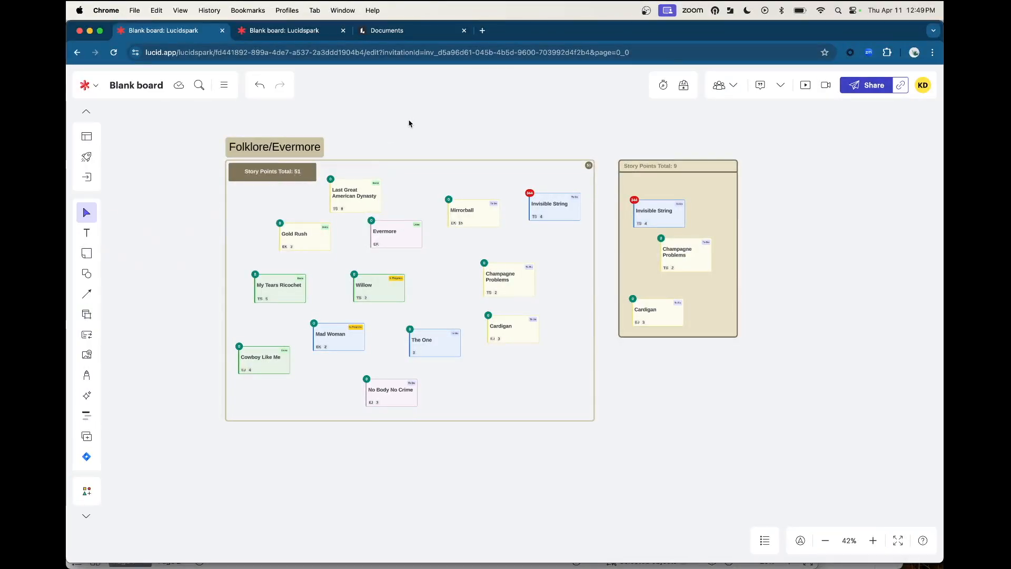
Step: Switch the board back to Lucidchart and show the shape data of the Folklore/Evermore story points total box
click(93, 91)
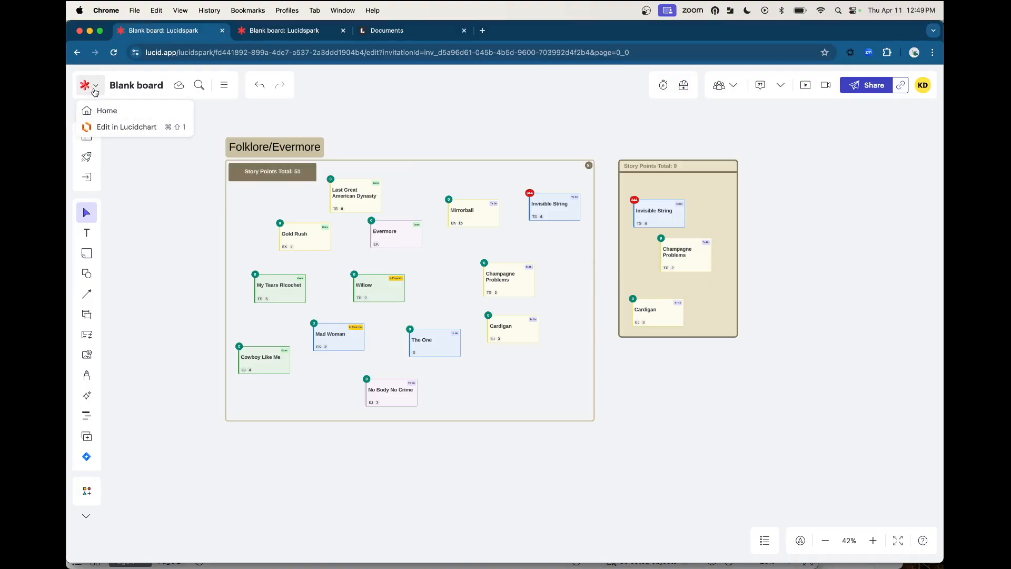
click(105, 128)
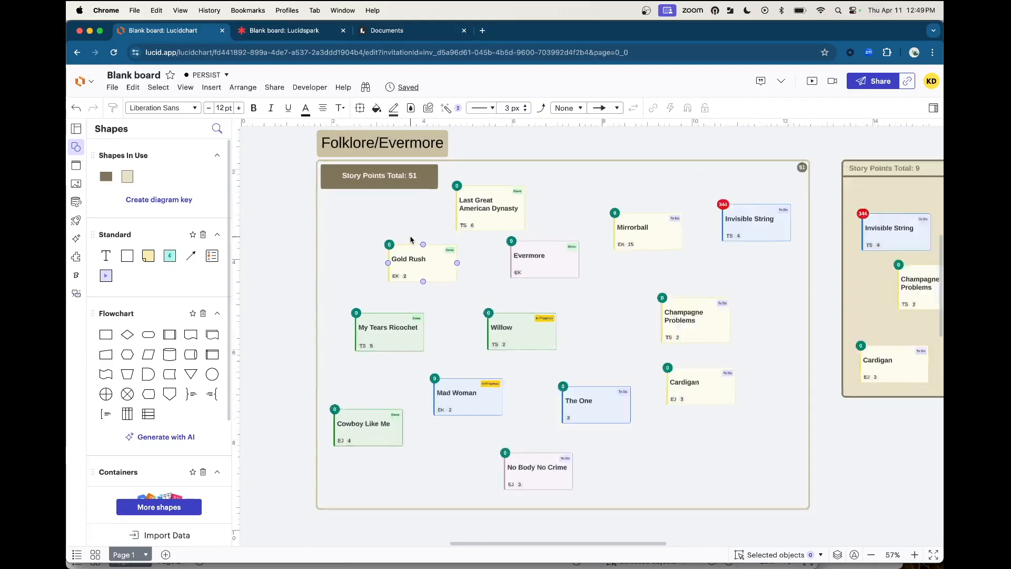
click(383, 165)
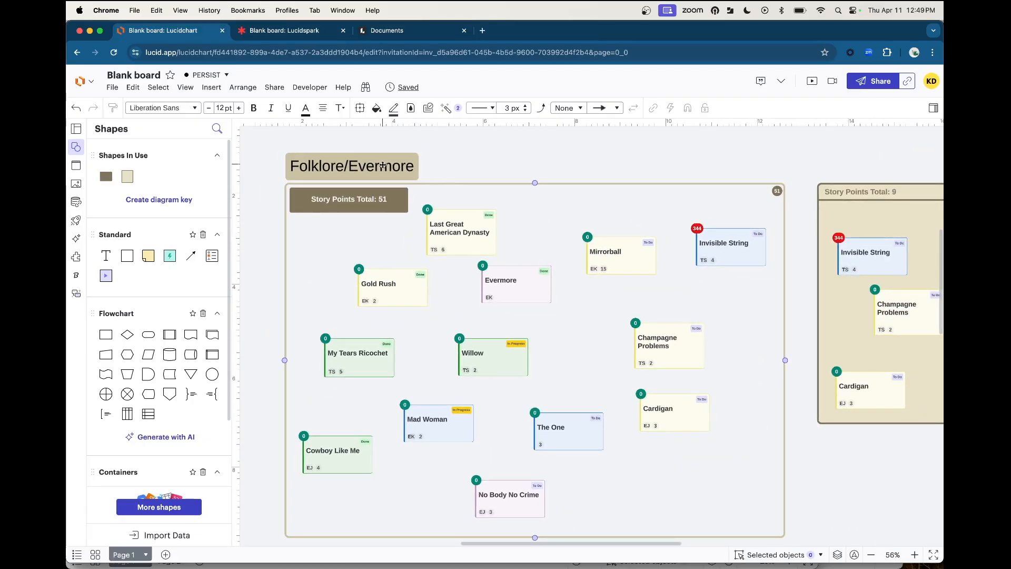
click(371, 203)
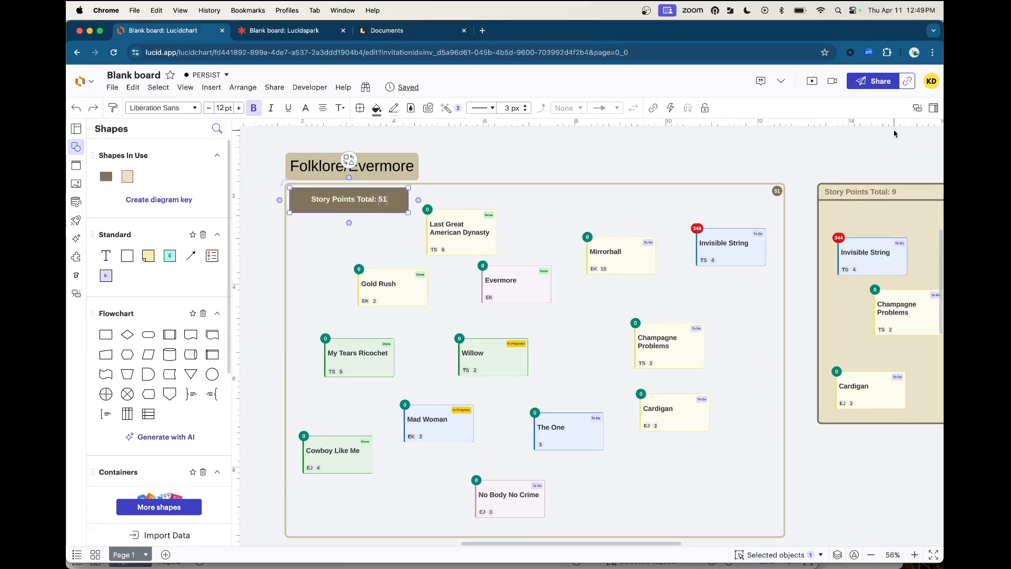
click(932, 109)
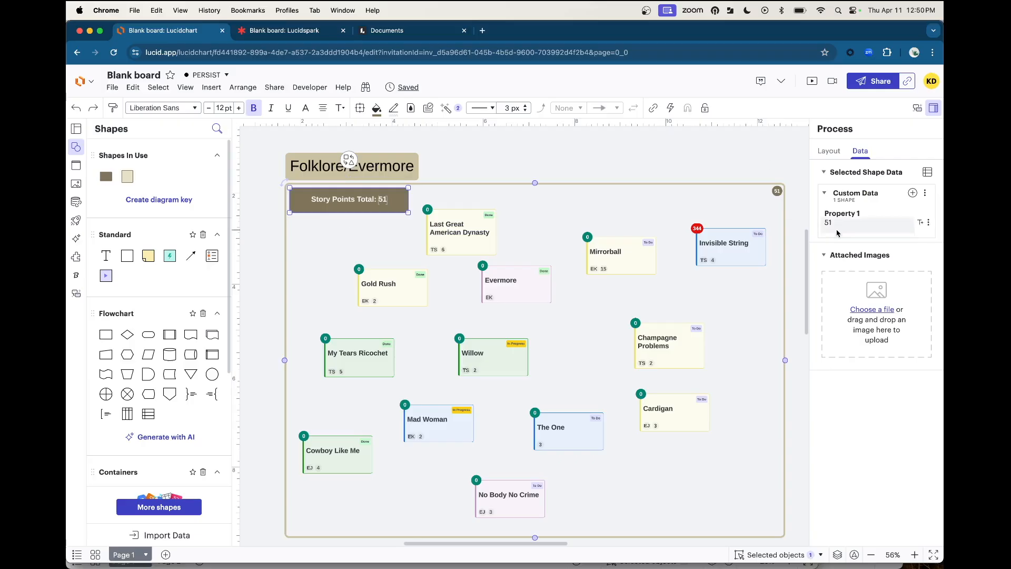
click(933, 109)
click(933, 110)
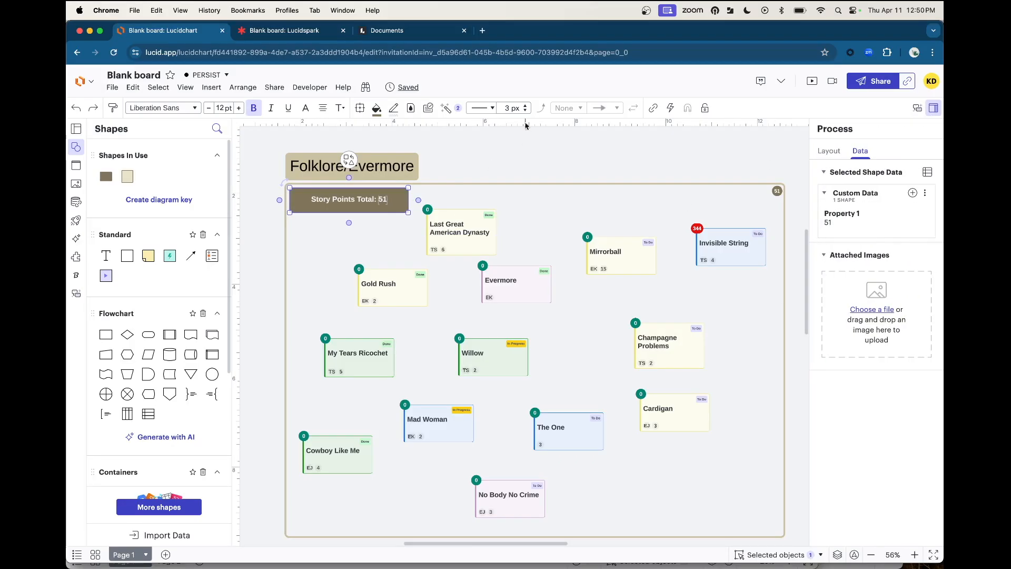
Step: Select the smaller story points container beside the Folklore/Evermore container to view its custom data
click(539, 153)
scroll(539, 154, right, 2)
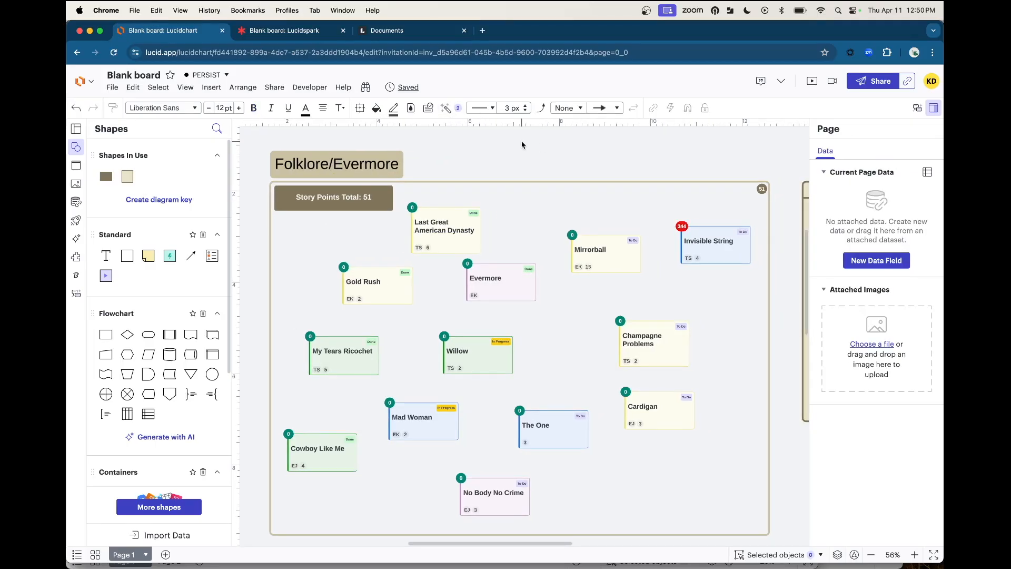
scroll(521, 144, right, 1)
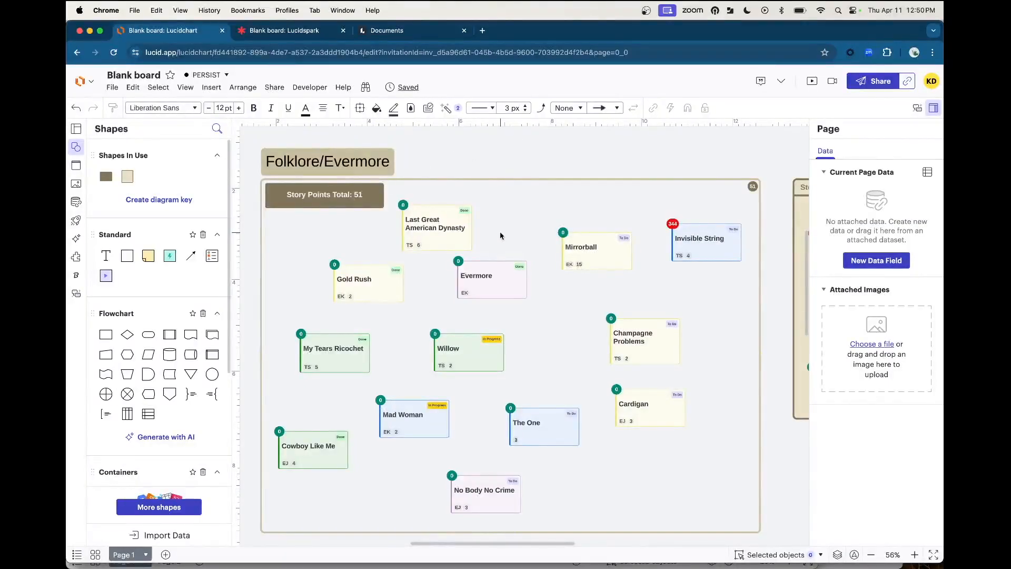
scroll(503, 236, right, 20)
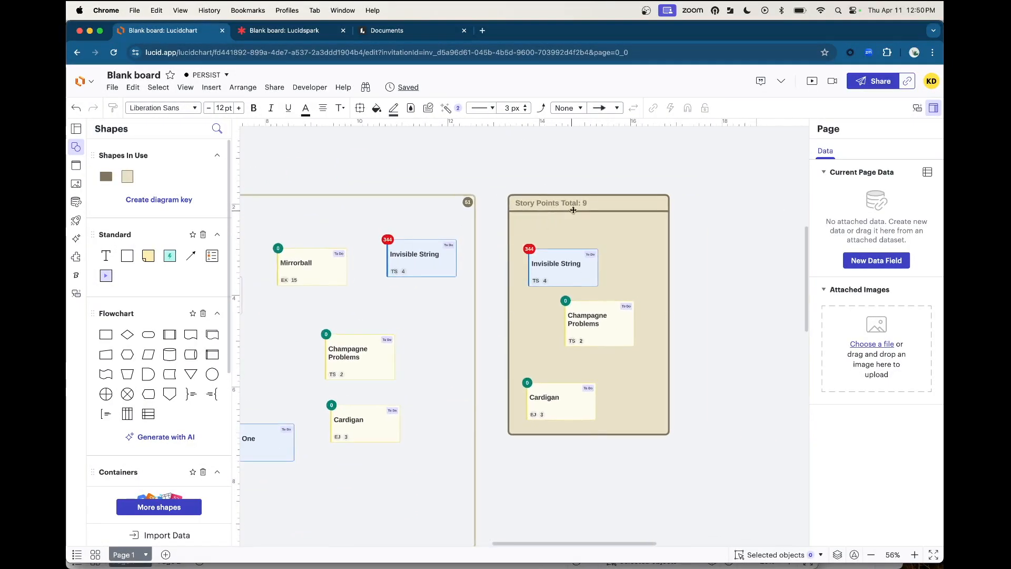
click(580, 205)
scroll(542, 195, up, 5)
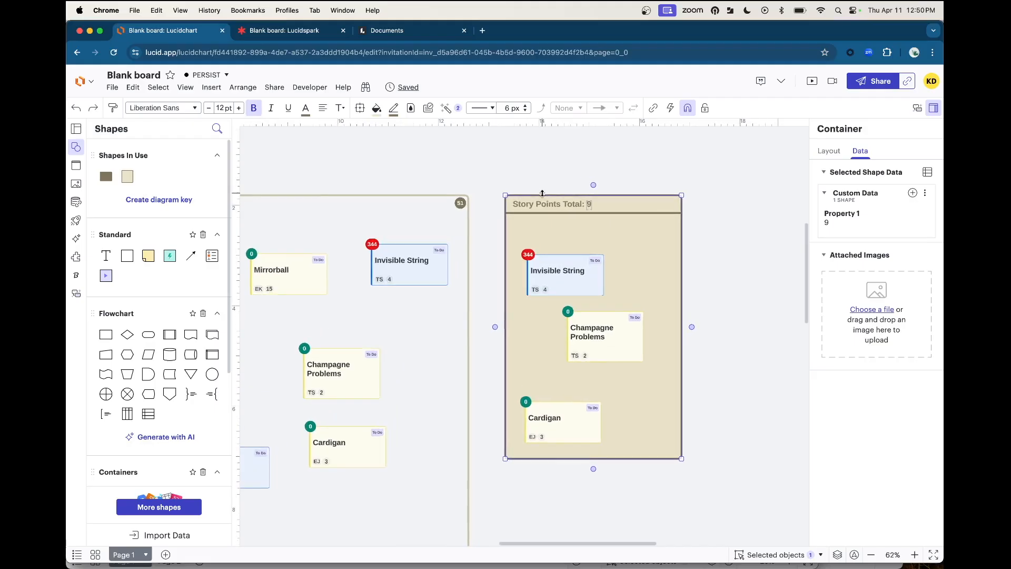
mouse_move(573, 190)
mouse_down()
mouse_move(590, 199)
mouse_move(575, 193)
mouse_up()
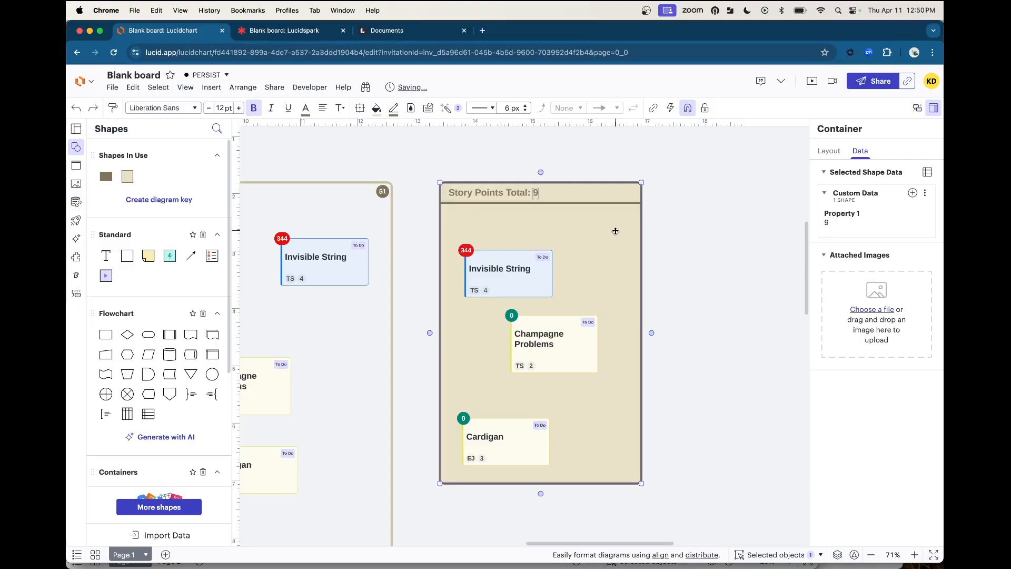
Step: Take the Invisible String card out of the smaller container and return it with an estimate of 6
drag(509, 271, 719, 244)
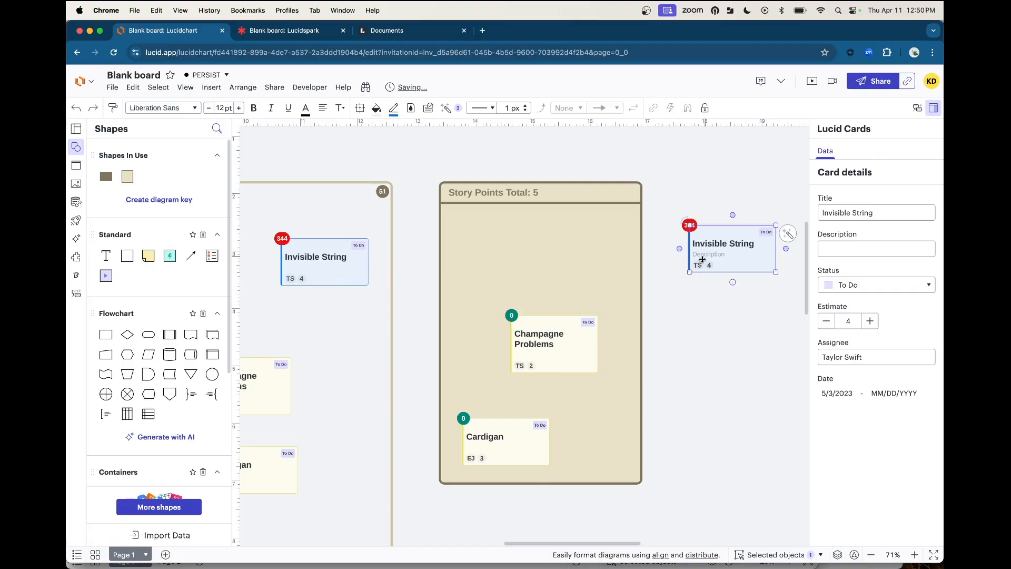
click(870, 322)
click(826, 321)
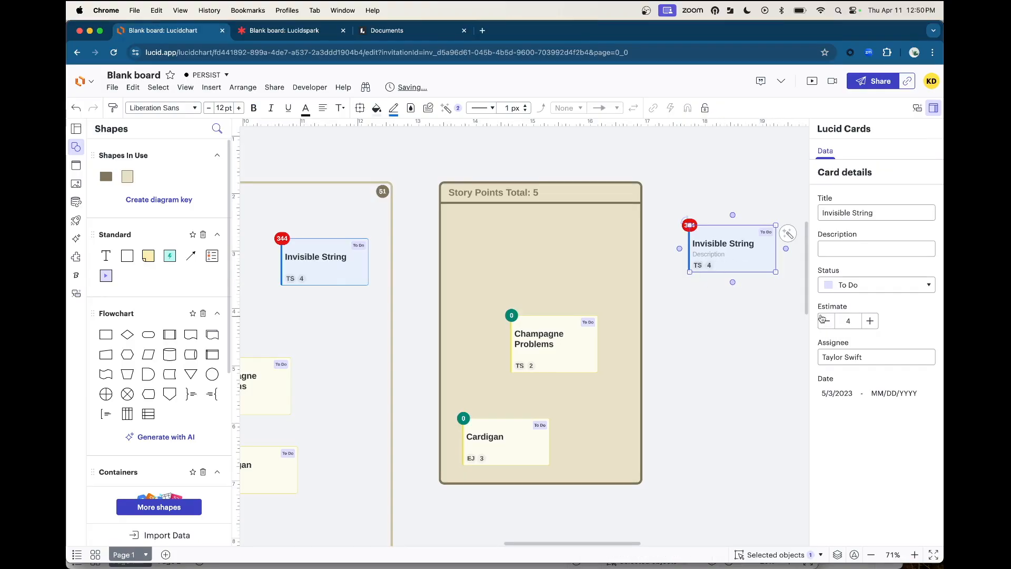
drag(745, 253, 585, 257)
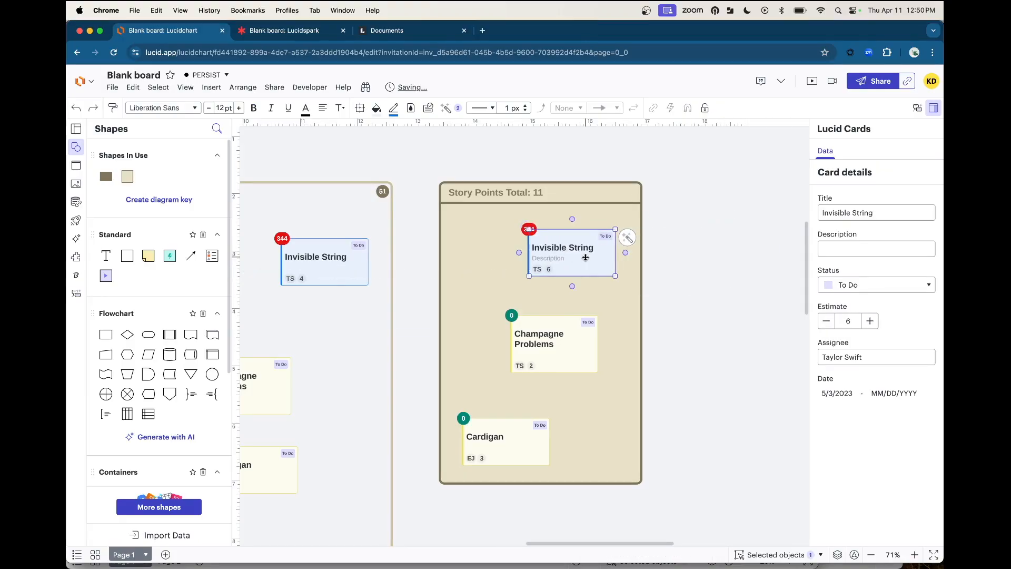
Step: Add a second custom data property to the smaller story points container
click(563, 192)
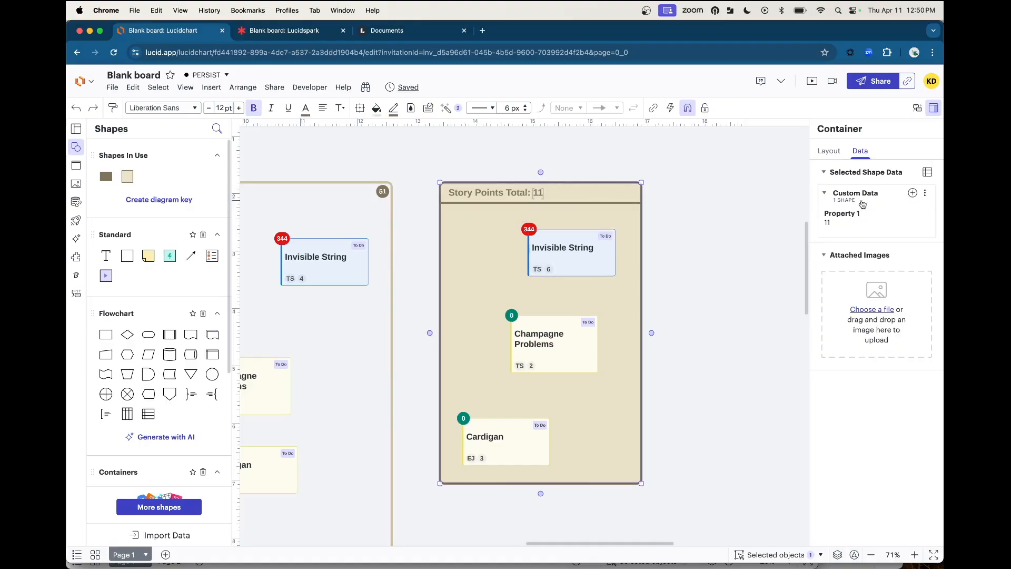
click(913, 194)
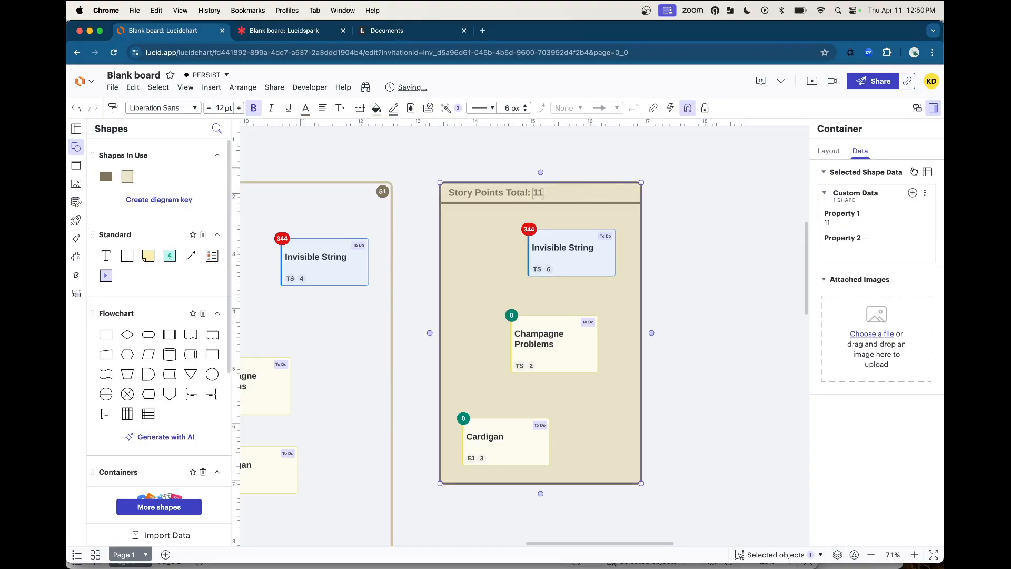
click(934, 113)
click(933, 109)
Step: Review the container's Property 1 formula and enter =CONTAINED as the value of Property 2
click(842, 223)
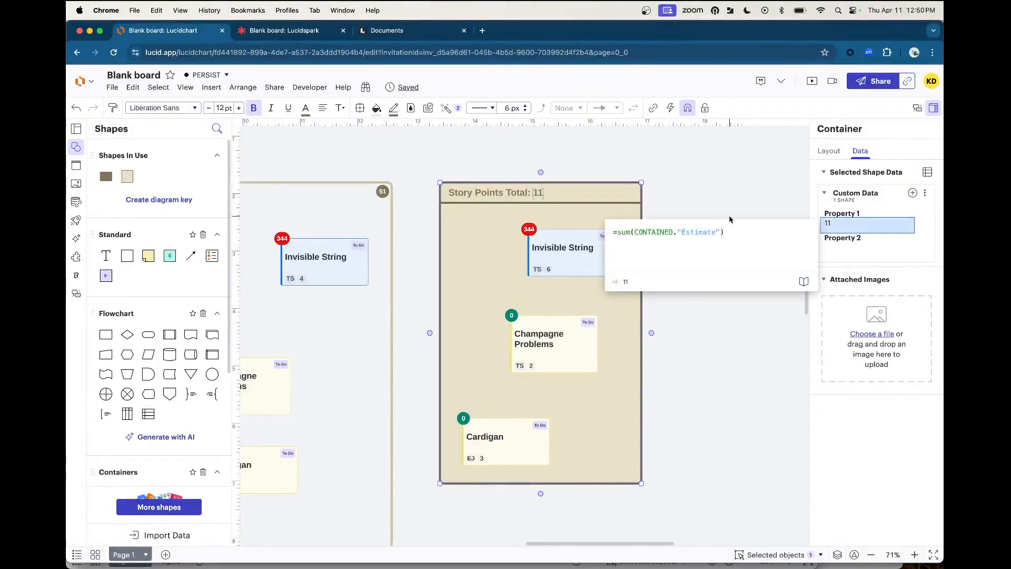
drag(617, 232, 729, 232)
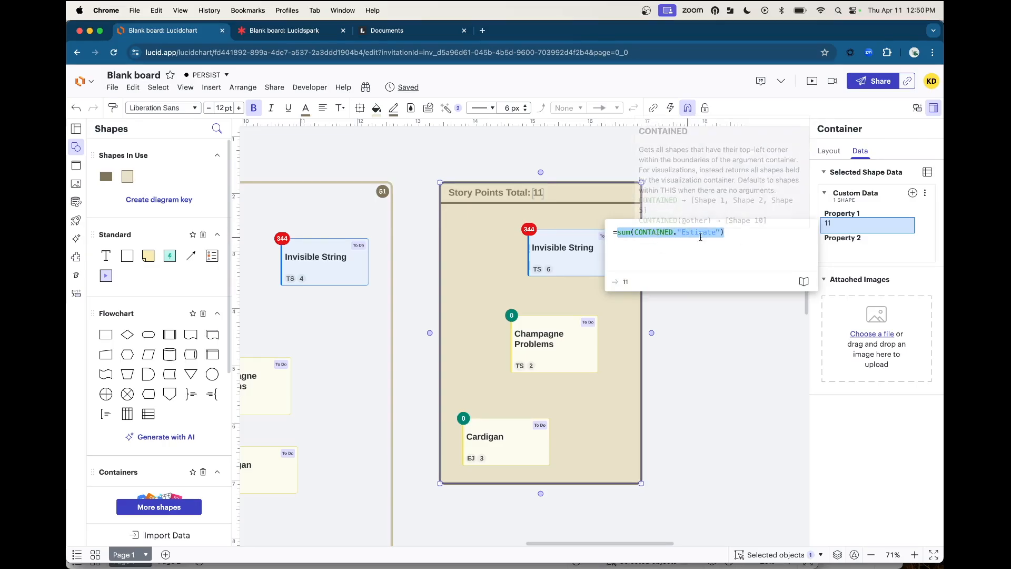
click(844, 255)
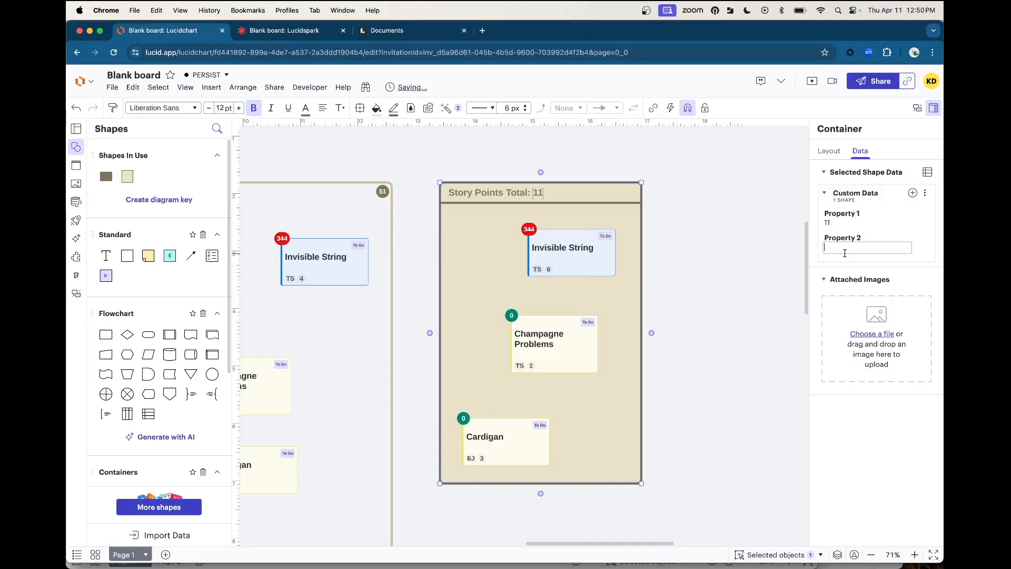
text(=CONTAINED)
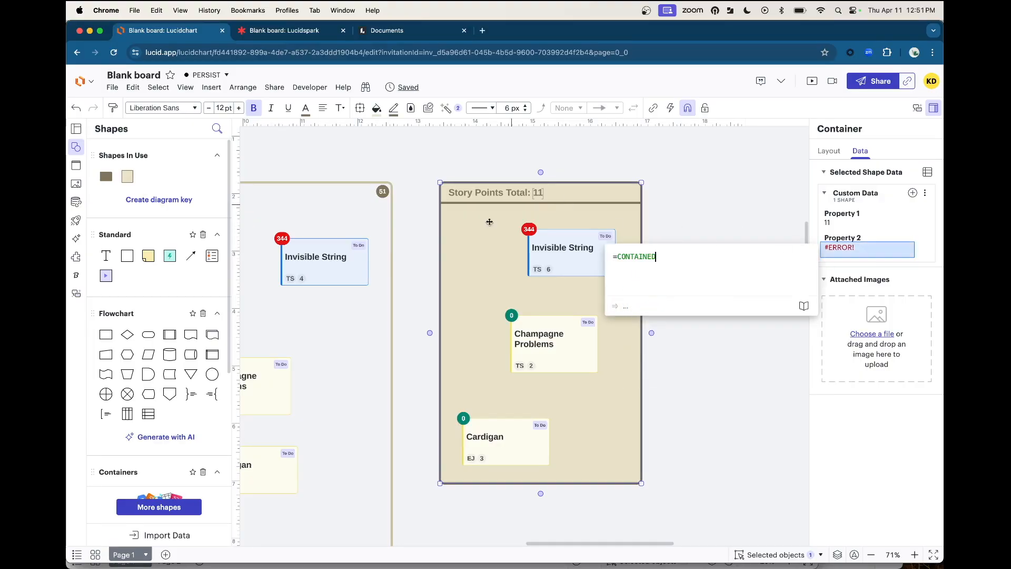
key(Return)
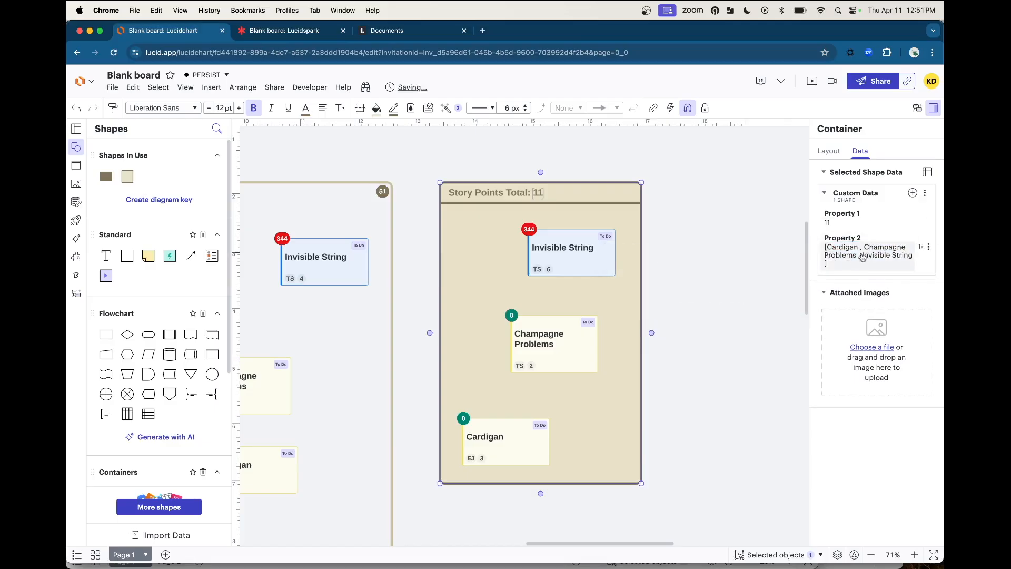
Step: Extend the Property 2 formula to =CONTAINED."Estimate" so it references the contained cards' estimates
click(866, 255)
text(.)
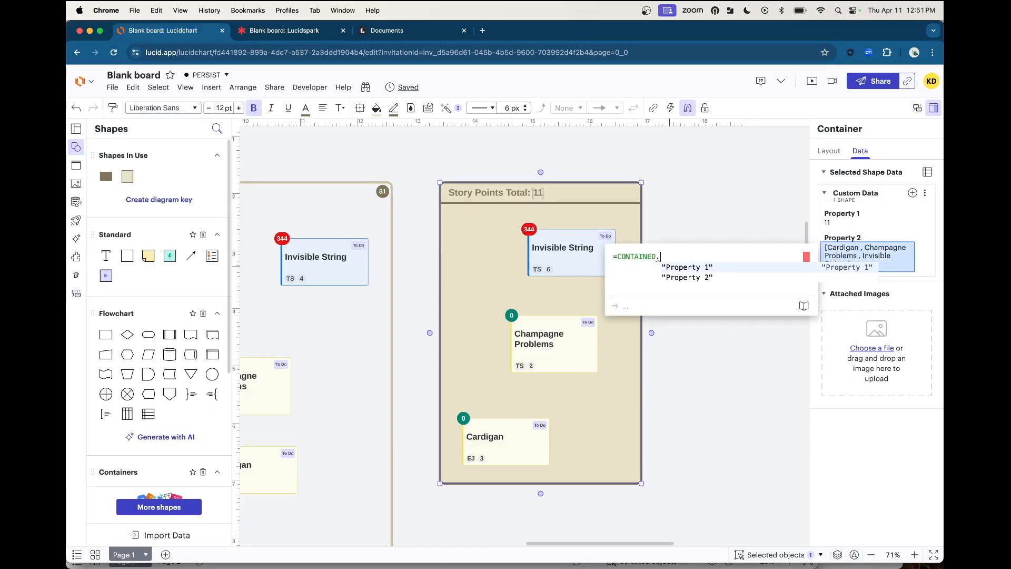
text("E)
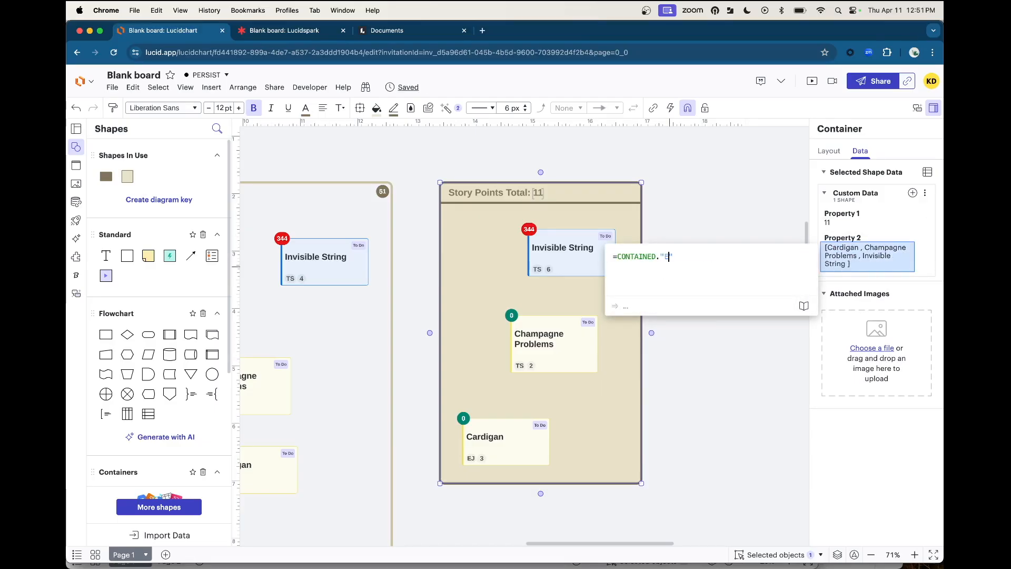
text(stimate)
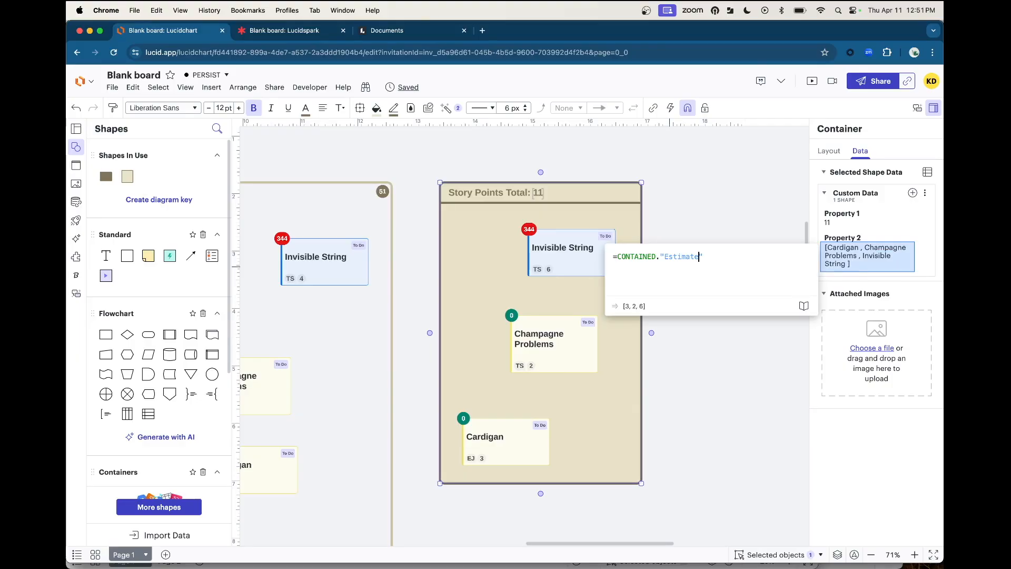
key(Return)
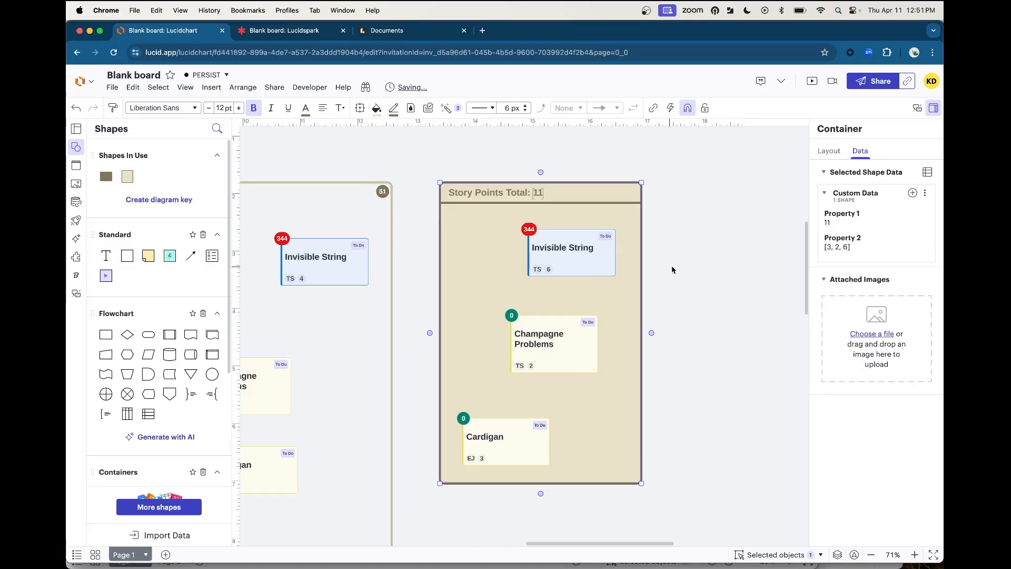
Step: Wrap the Property 2 formula in a sum so it reads =sum(CONTAINED."Estimate")
click(847, 253)
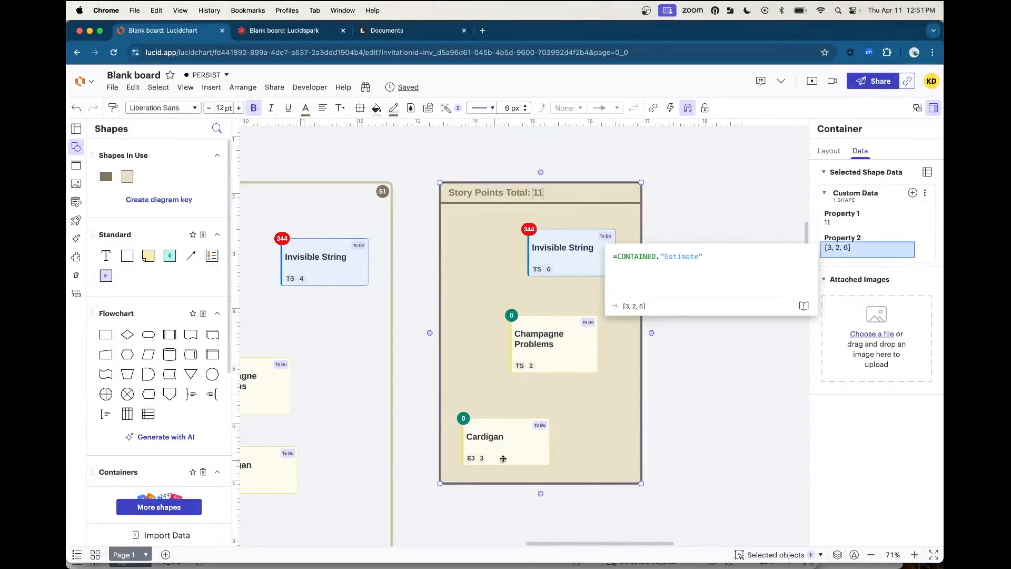
click(617, 257)
text(sum()
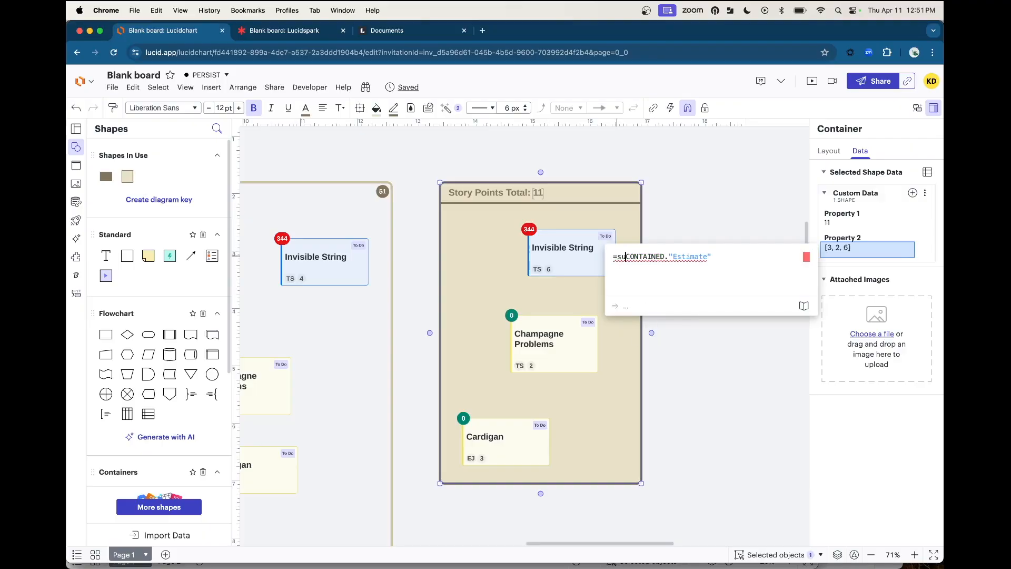
text())
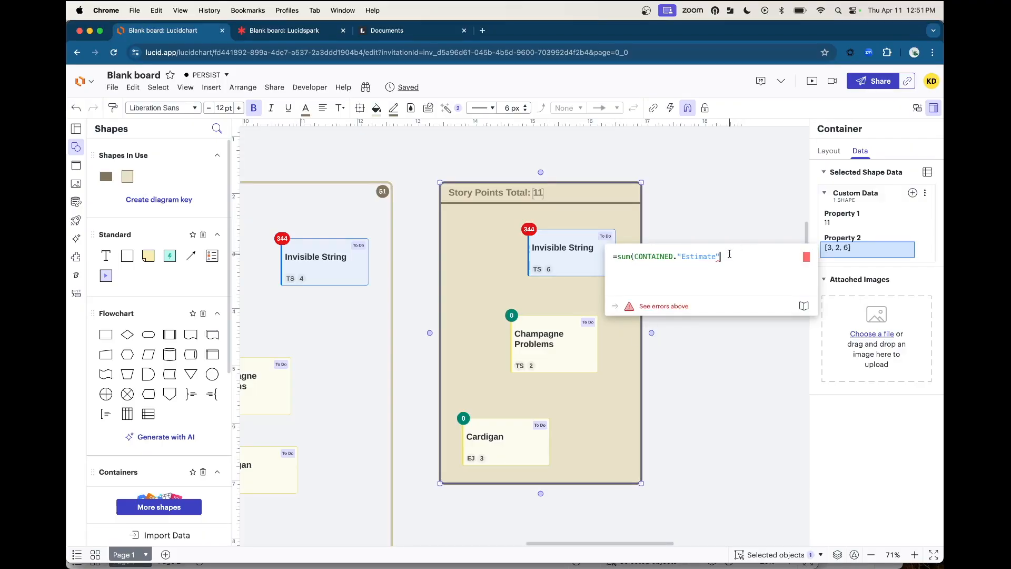
key(Return)
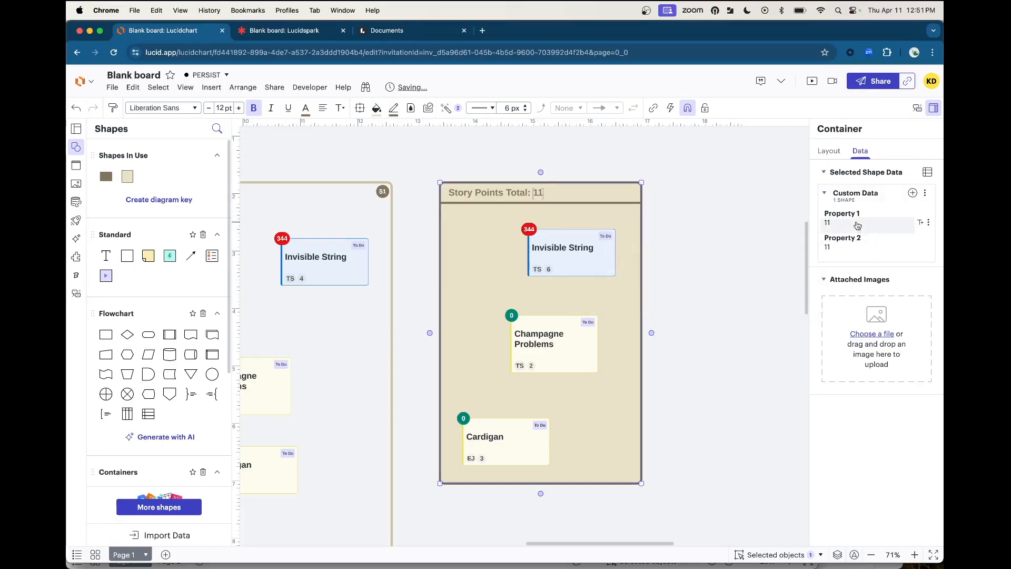
Step: Try adding the Property 2 value at the end of the smaller container's title, and undo the insertion
double_click(585, 197)
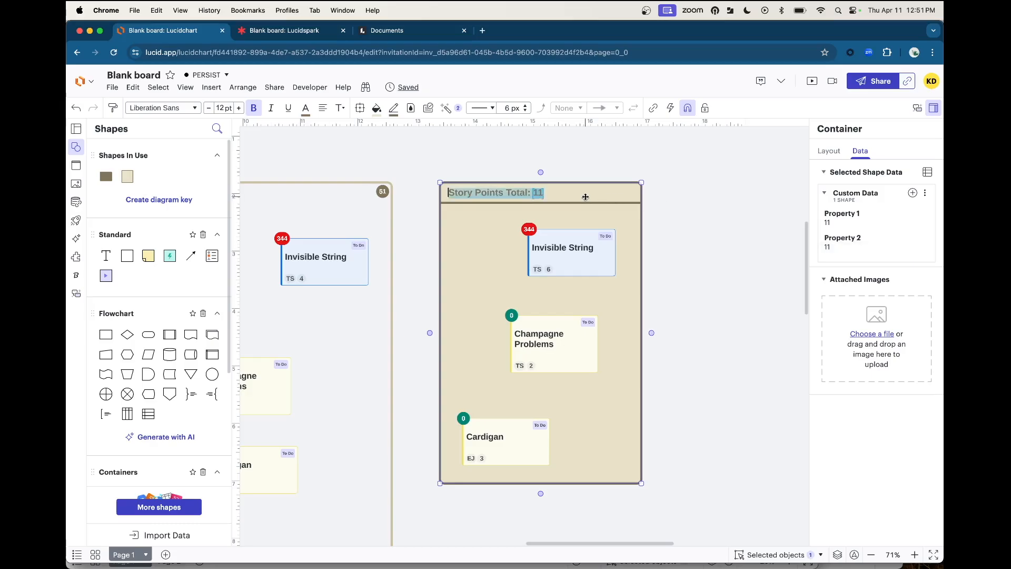
click(549, 196)
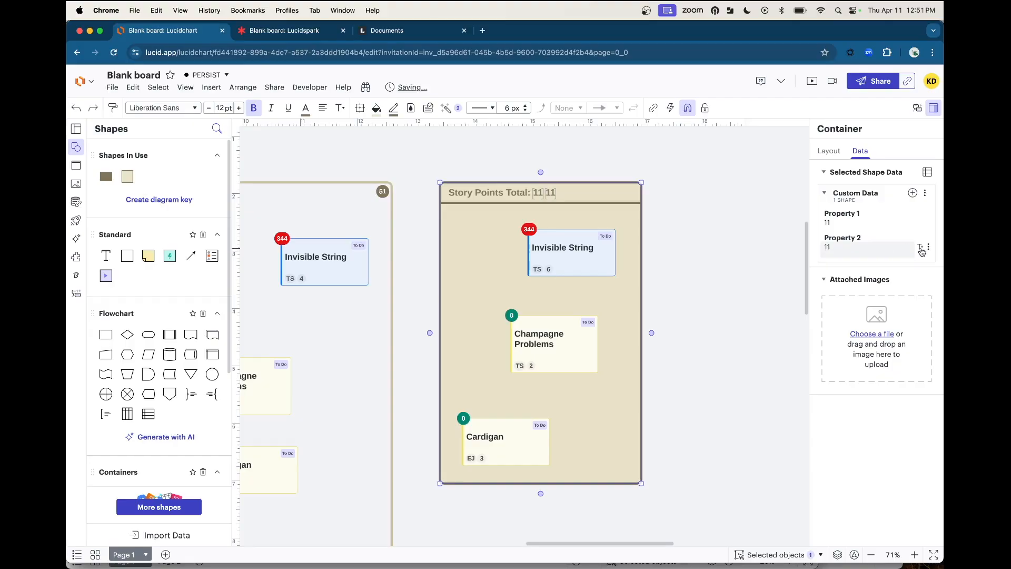
mouse_move(583, 247)
mouse_down()
mouse_move(725, 244)
mouse_move(571, 256)
mouse_up()
key(super+z)
key(super+z)
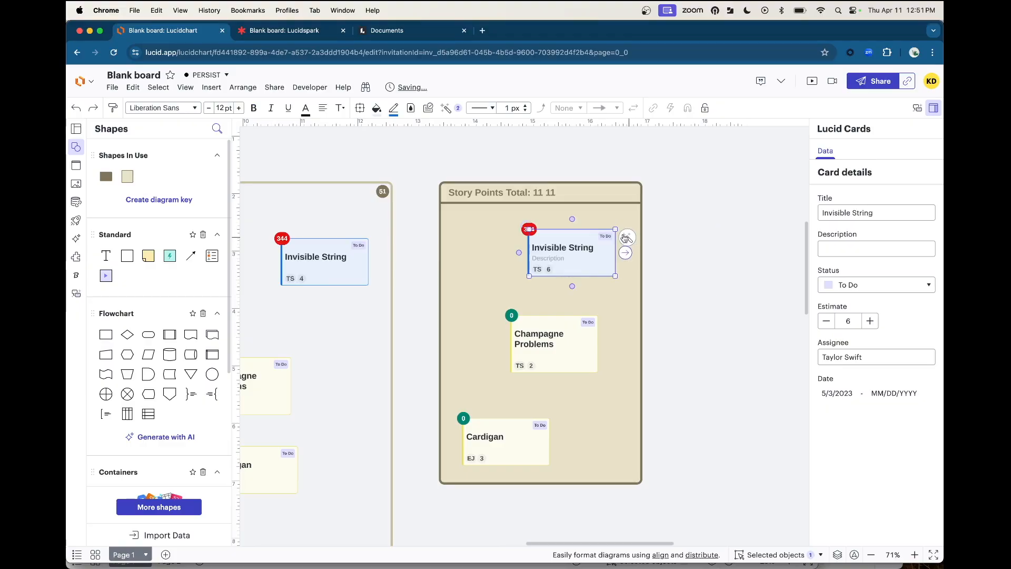
click(625, 238)
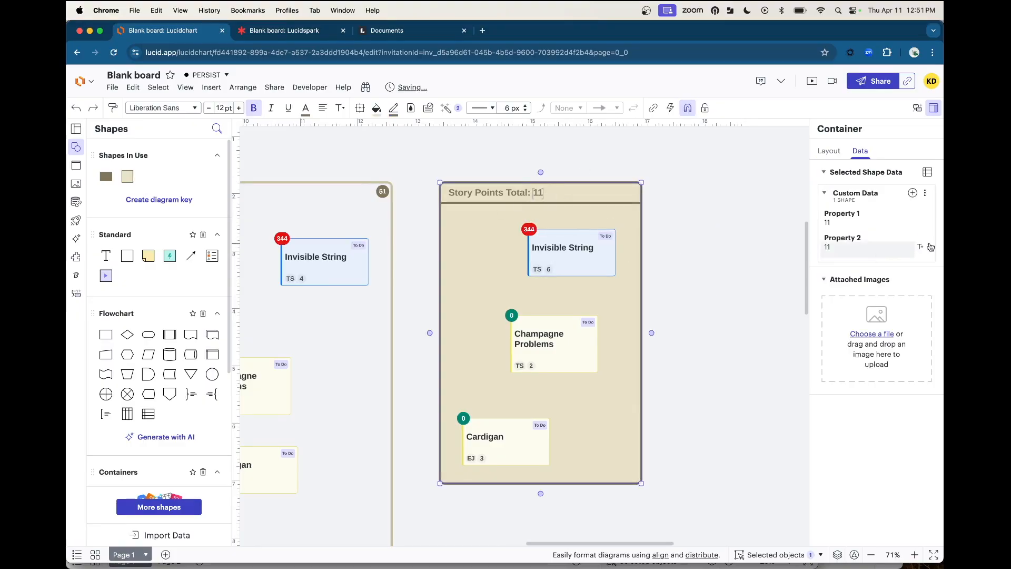
Step: Delete Property 2 from the smaller container and rename Property 1 to Total Story Points
click(930, 246)
click(894, 269)
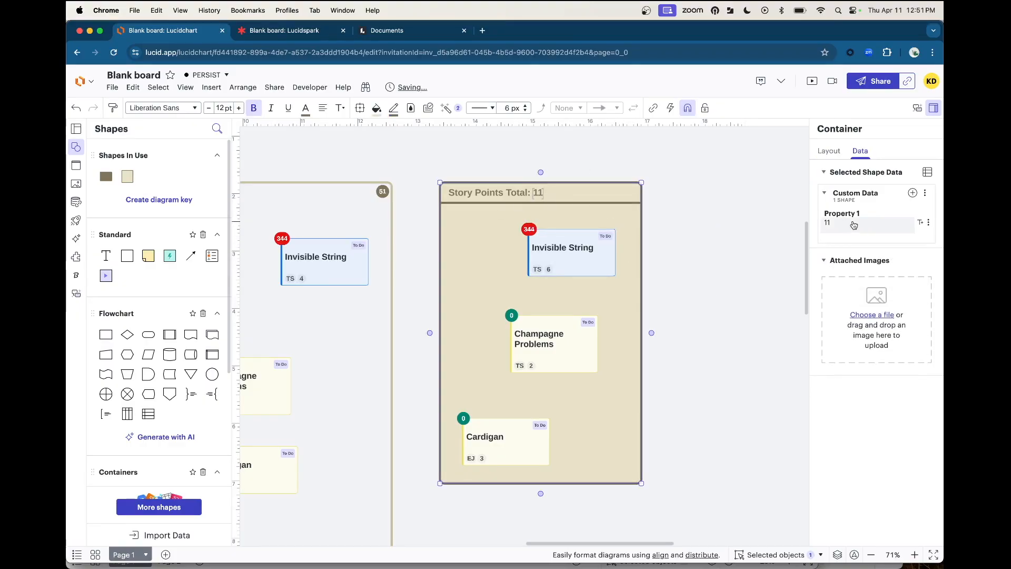
double_click(852, 213)
text(Total Story Point)
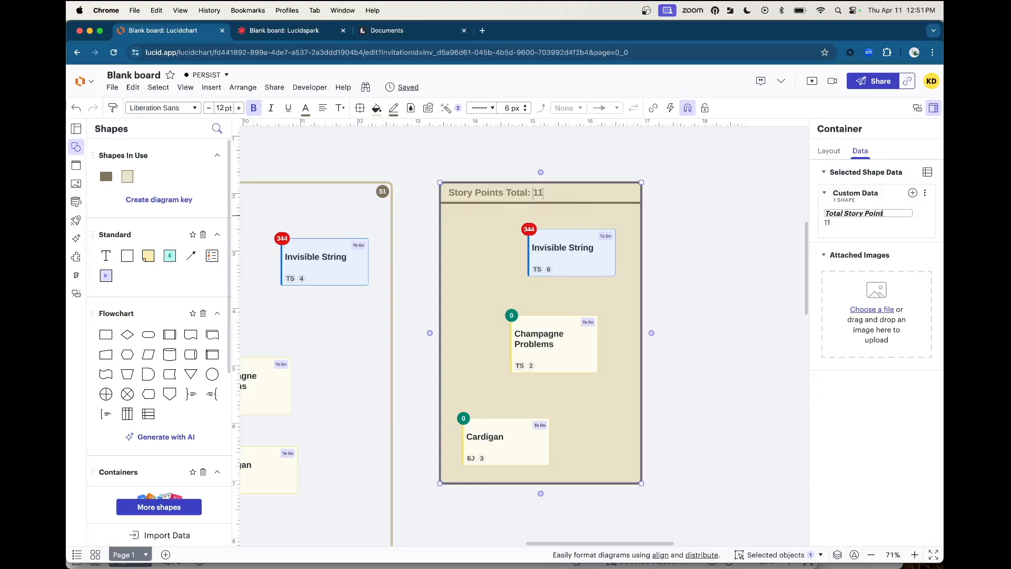
key(Return)
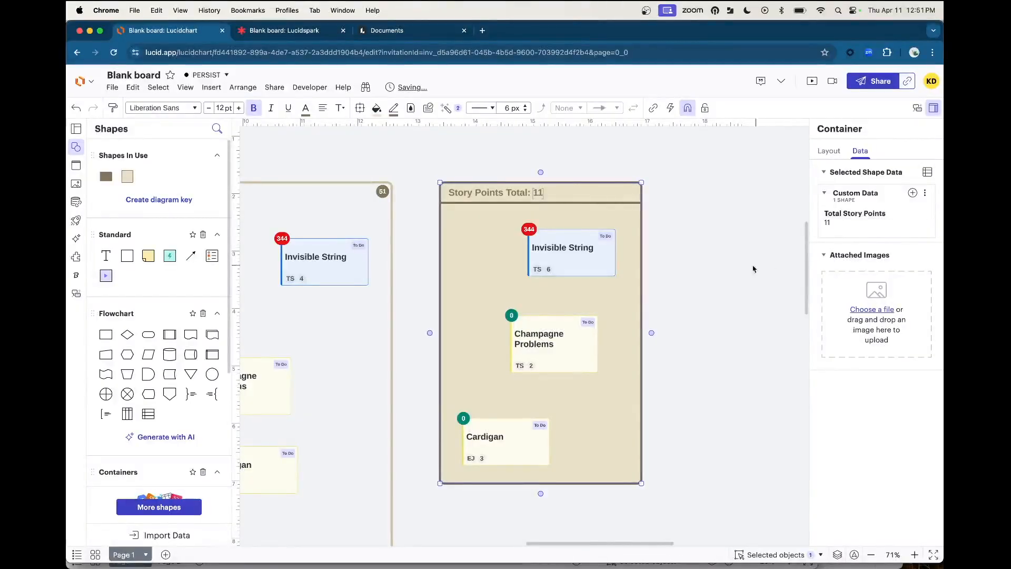
click(698, 276)
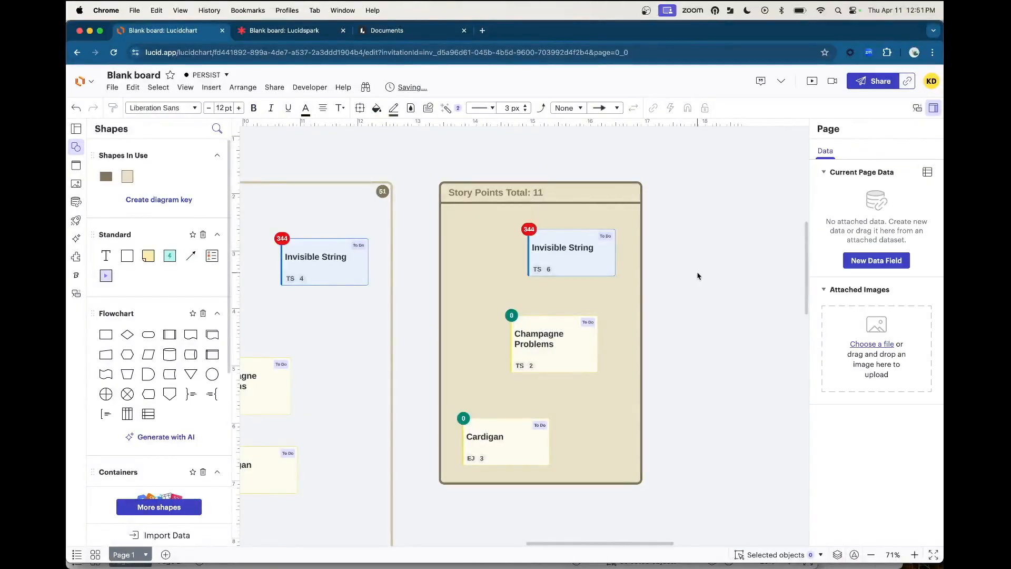
click(517, 192)
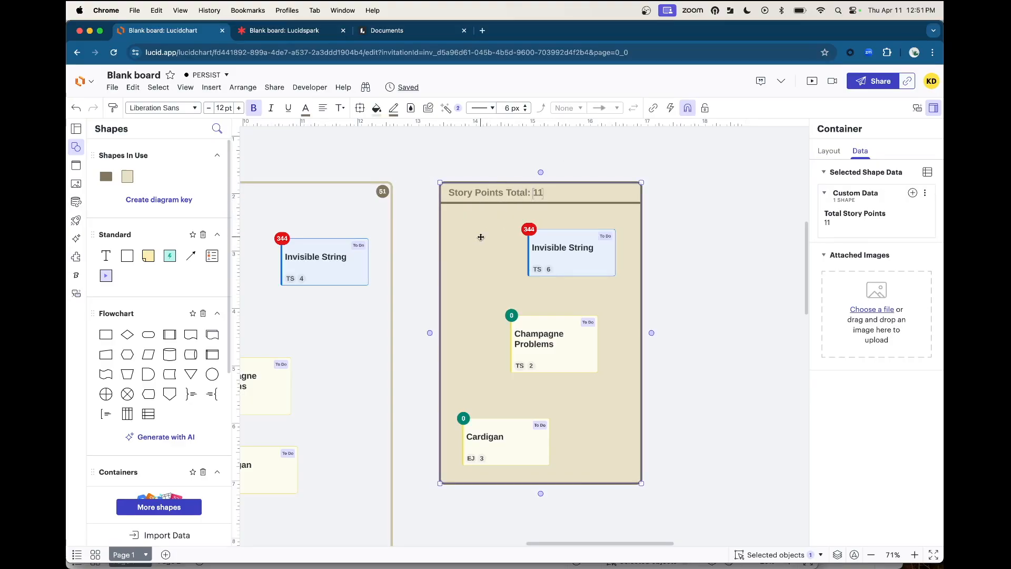
Step: Add a custom data property to the Folklore/Evermore frame with the formula =sum(CONTAINED."Estimate")
scroll(481, 237, left, 3)
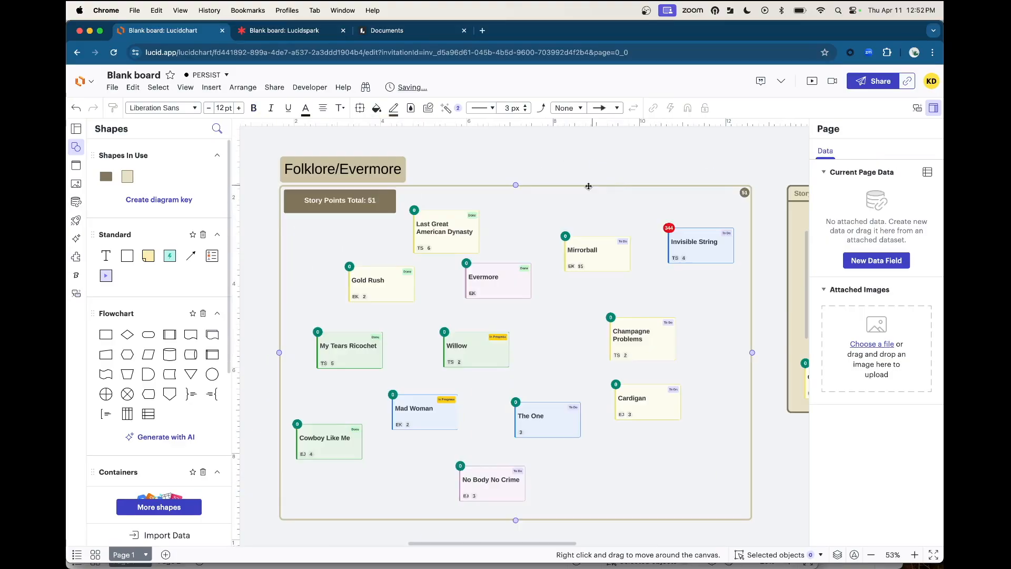
click(580, 185)
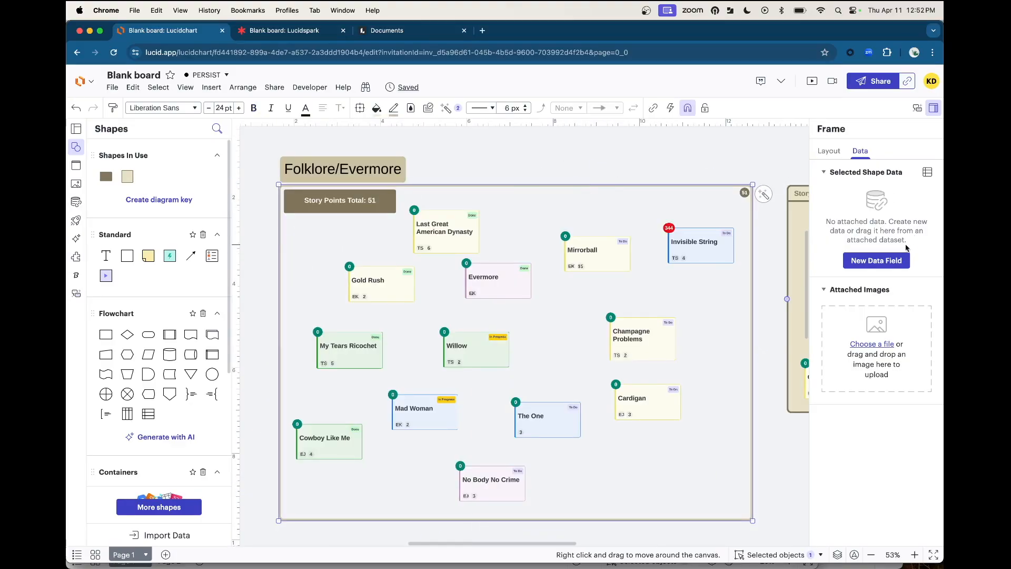
click(892, 260)
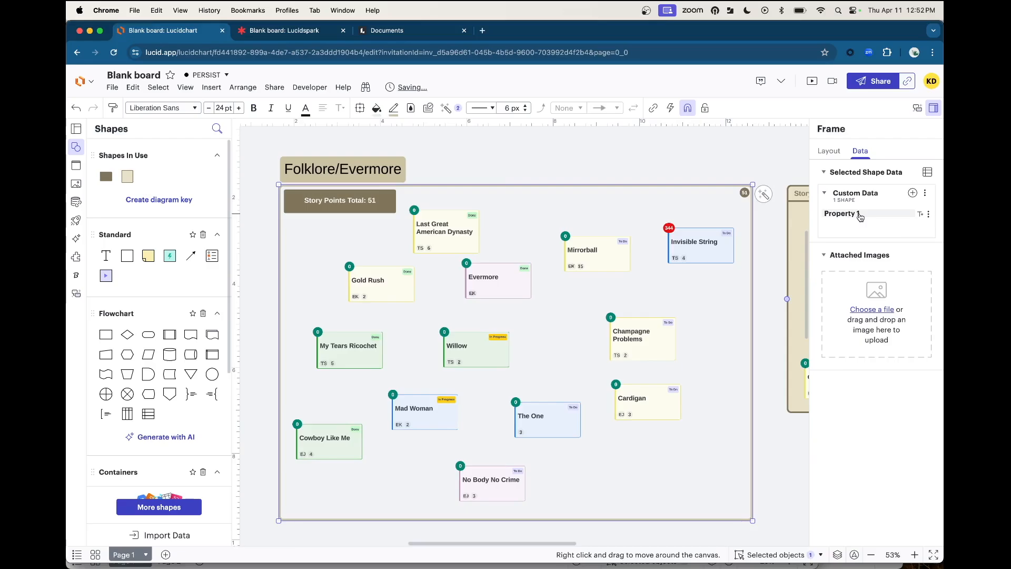
click(856, 225)
text(=sum(CONTAINED."Estimate"))
key(Return)
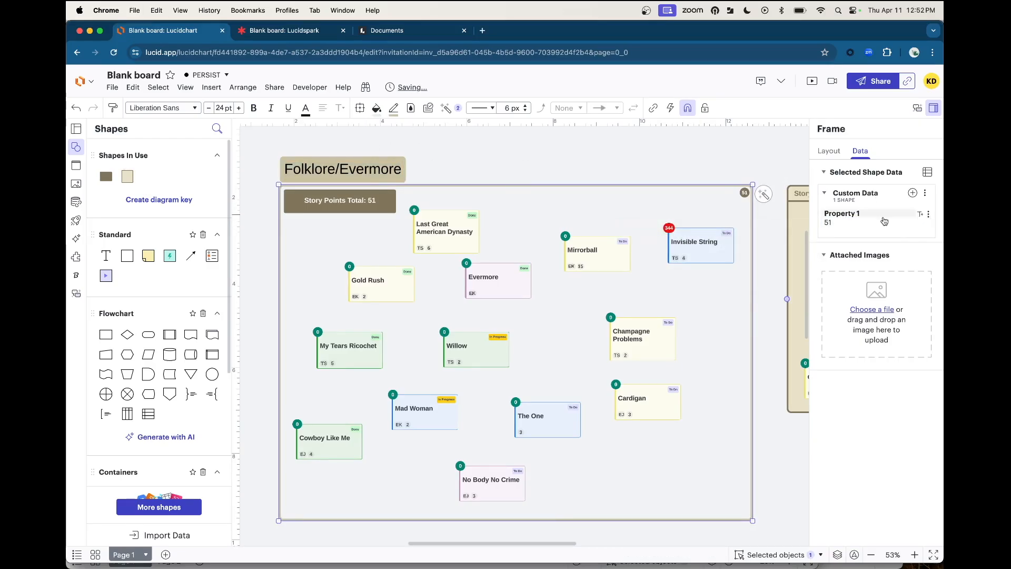
Step: Insert the frame's Property 1 value into its title and complete the title as "Folklore/Evermore - 51 Story Points"
click(920, 226)
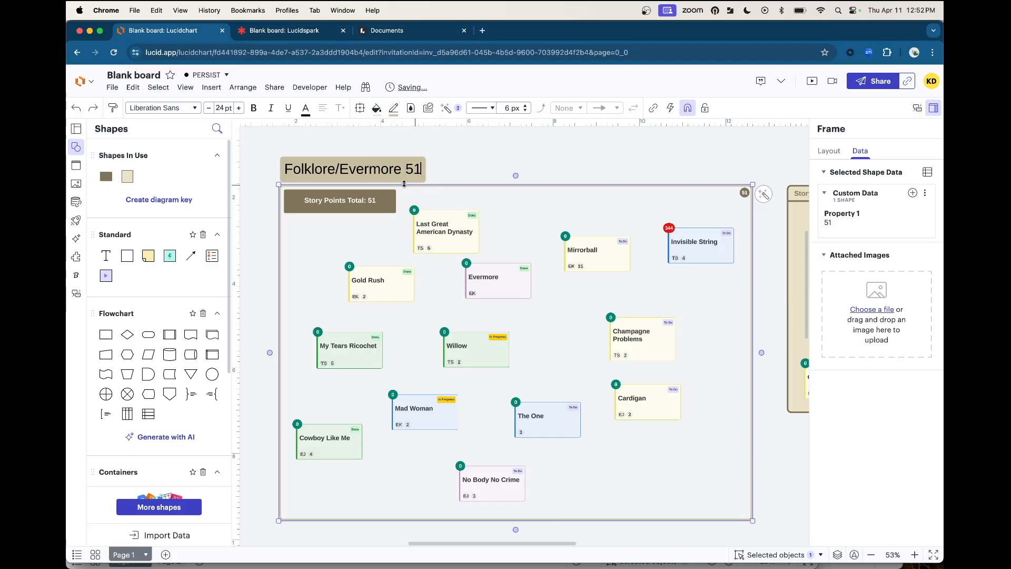
text(-)
text( Sotry)
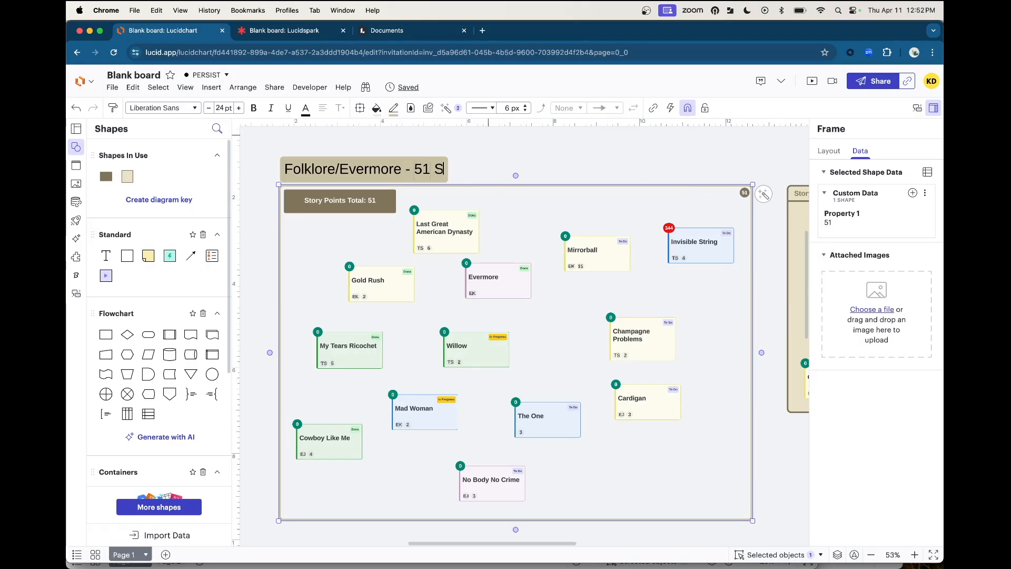
key(BackSpace)
key(BackSpace)
key(BackSpace)
key(BackSpace)
key(BackSpace)
text(Stroy Po)
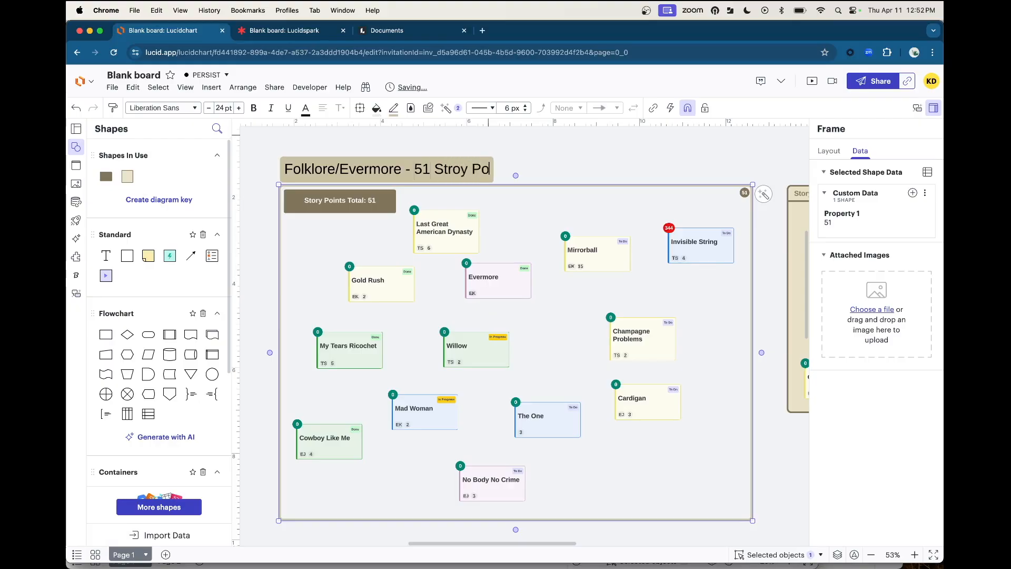
key(BackSpace)
key(BackSpace)
key(BackSpace)
key(BackSpace)
key(BackSpace)
key(BackSpace)
text(ory )
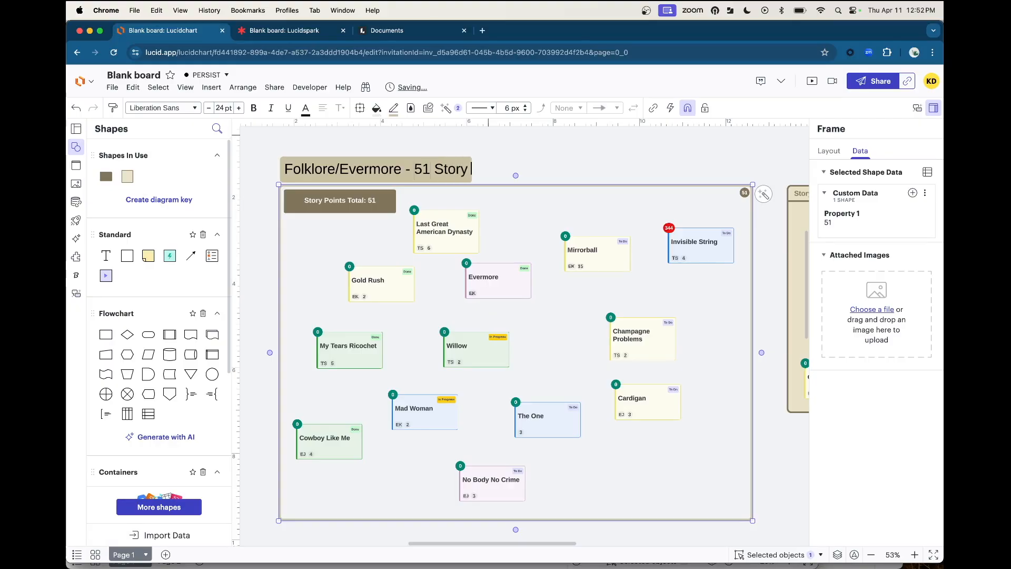
text(Points)
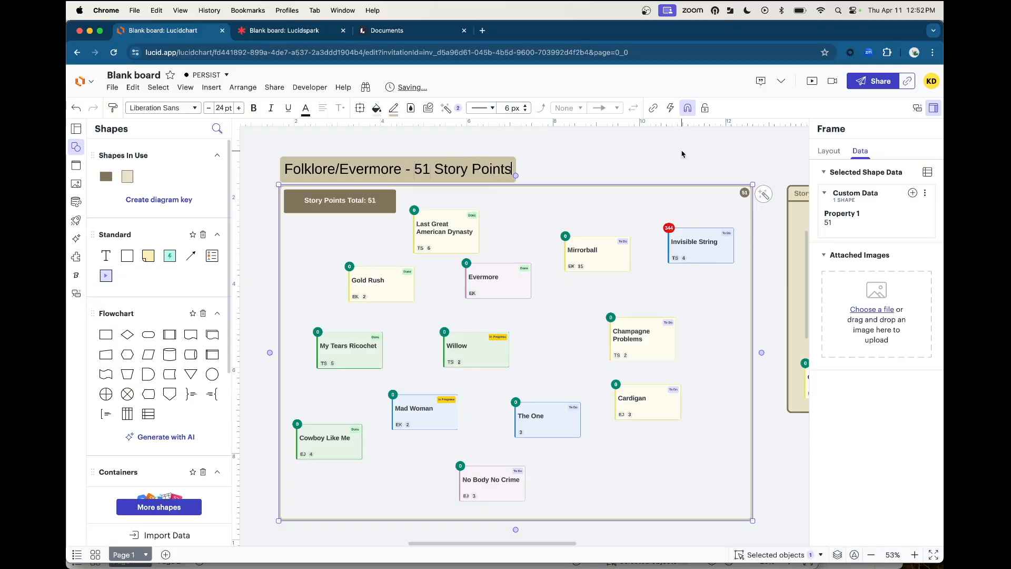
click(681, 154)
Step: Move the Invisible String card within the Folklore/Evermore frame, closer to the Mirrorball card
drag(702, 253, 670, 235)
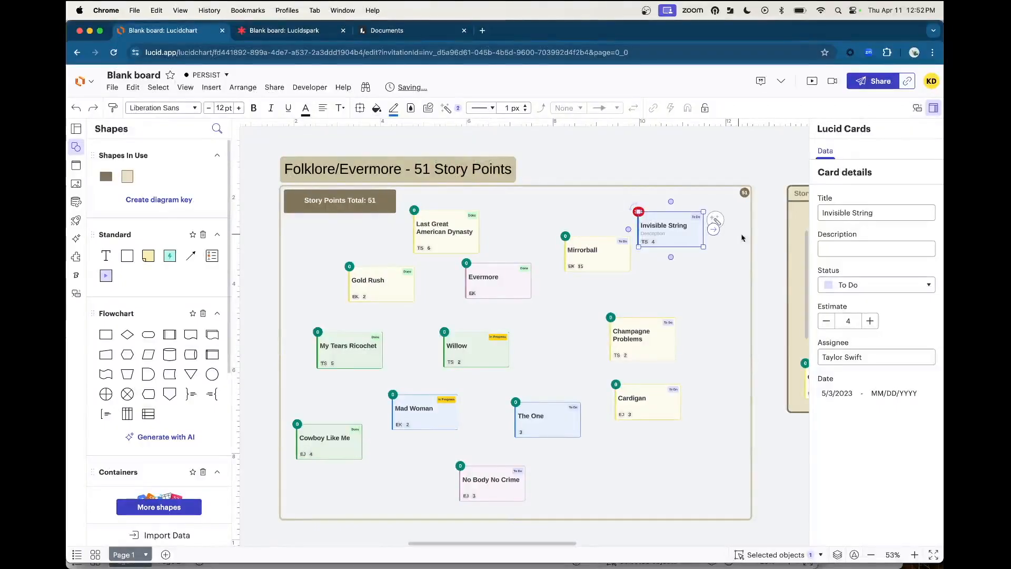
drag(667, 238, 596, 235)
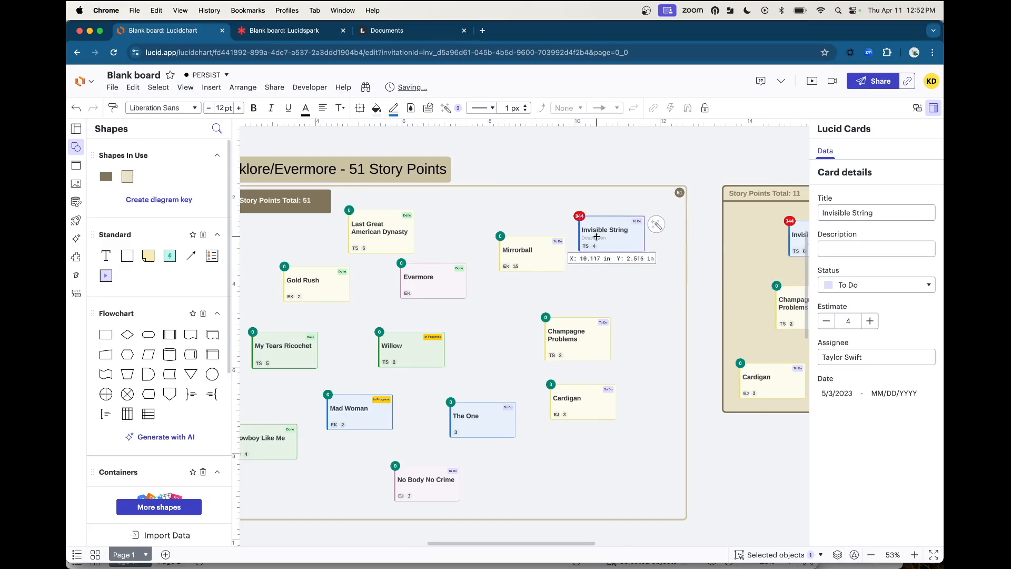
scroll(452, 166, left, 3)
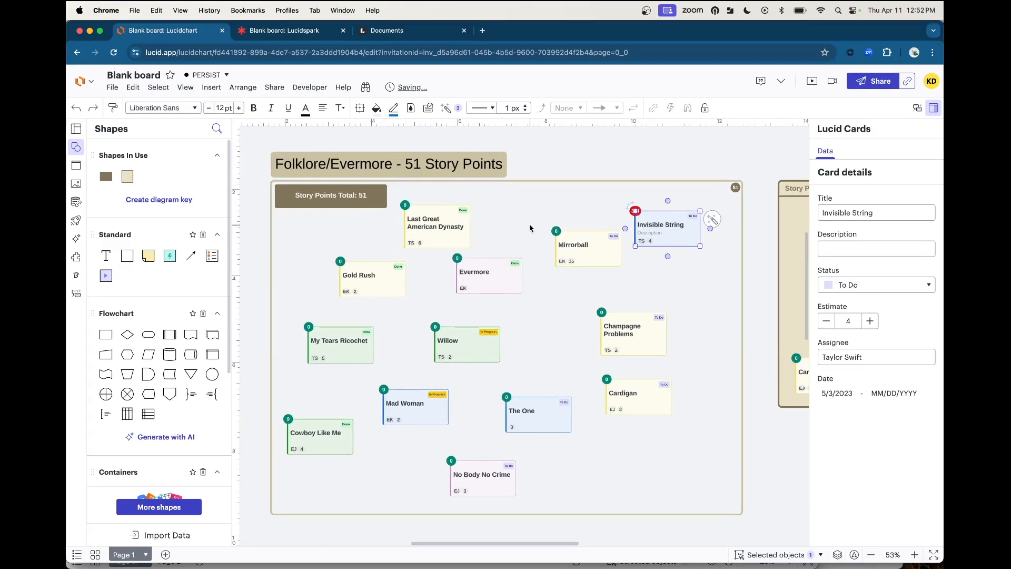
Step: Open the Frame Total Count conditional formatting rule applied to the Folklore/Evermore frame
click(348, 164)
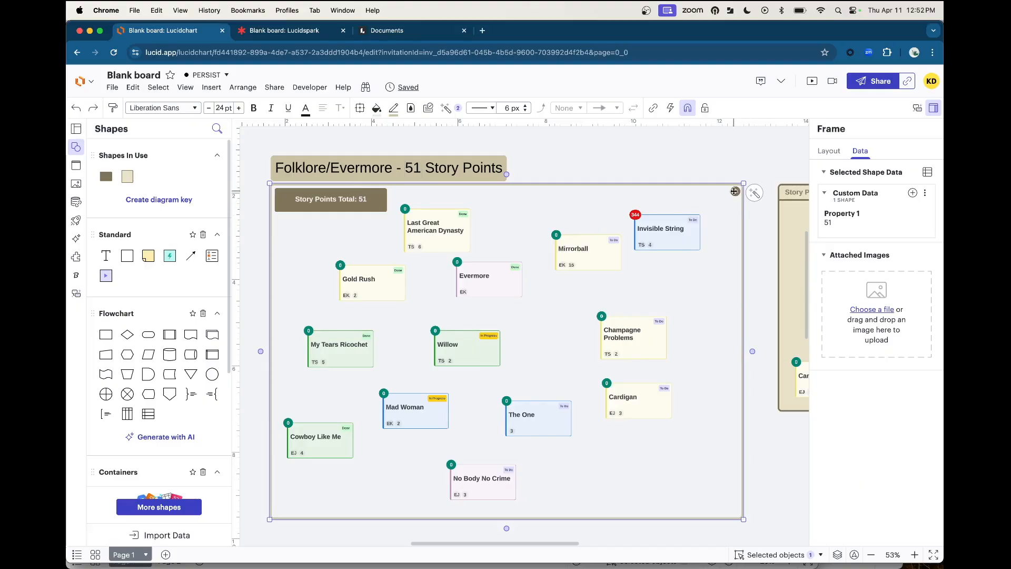
mouse_move(735, 191)
click(444, 109)
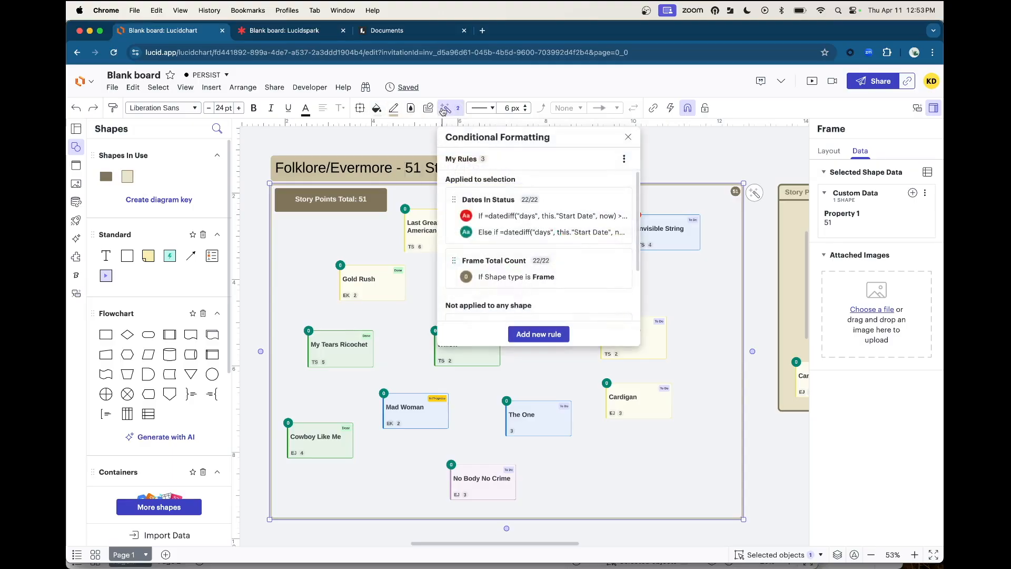
scroll(540, 269, down, 1)
click(539, 269)
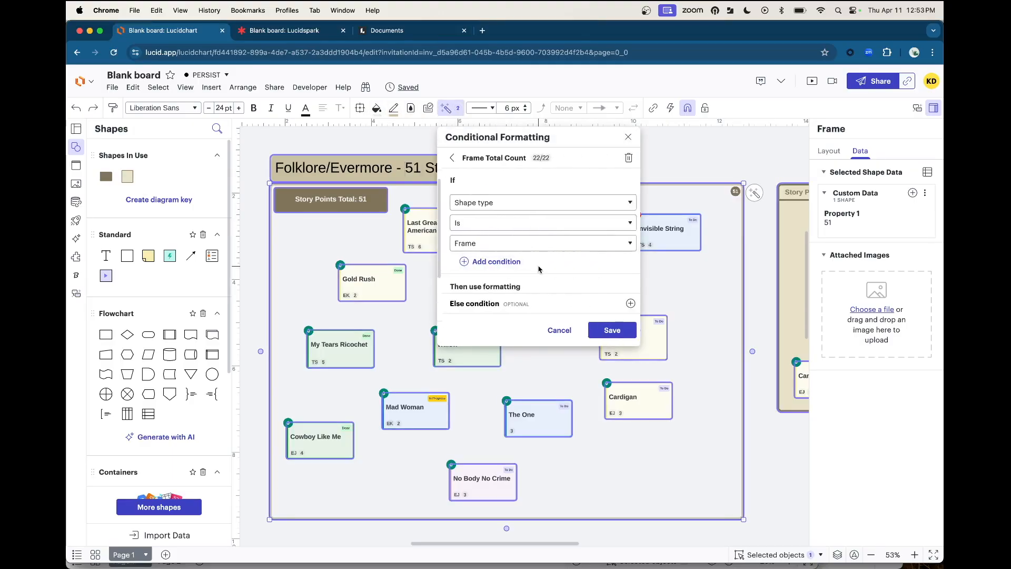
Step: Examine the rule's text badge settings, including its formula and the available sources for the badge text
scroll(508, 226, down, 4)
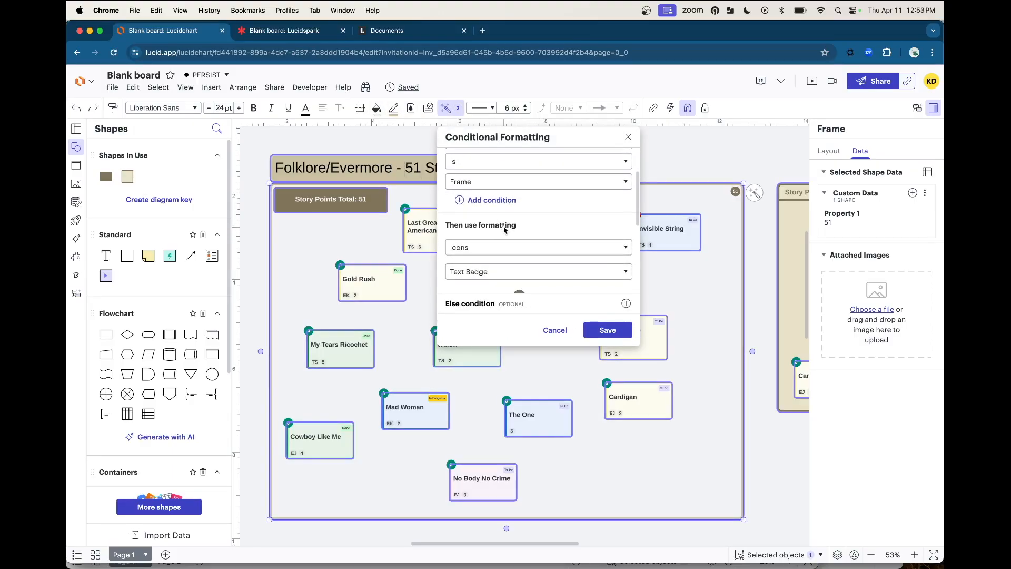
scroll(494, 232, down, 2)
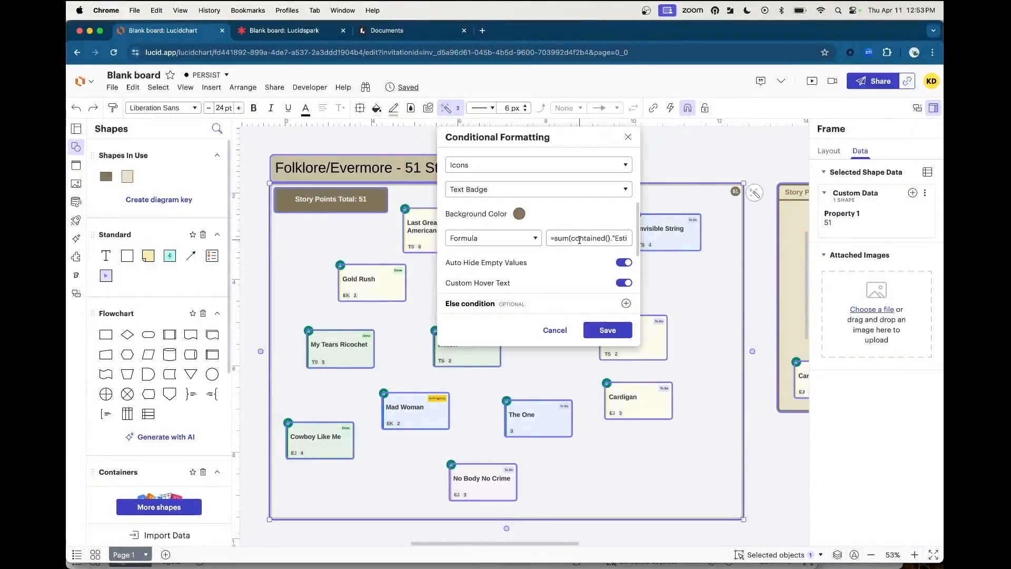
click(551, 238)
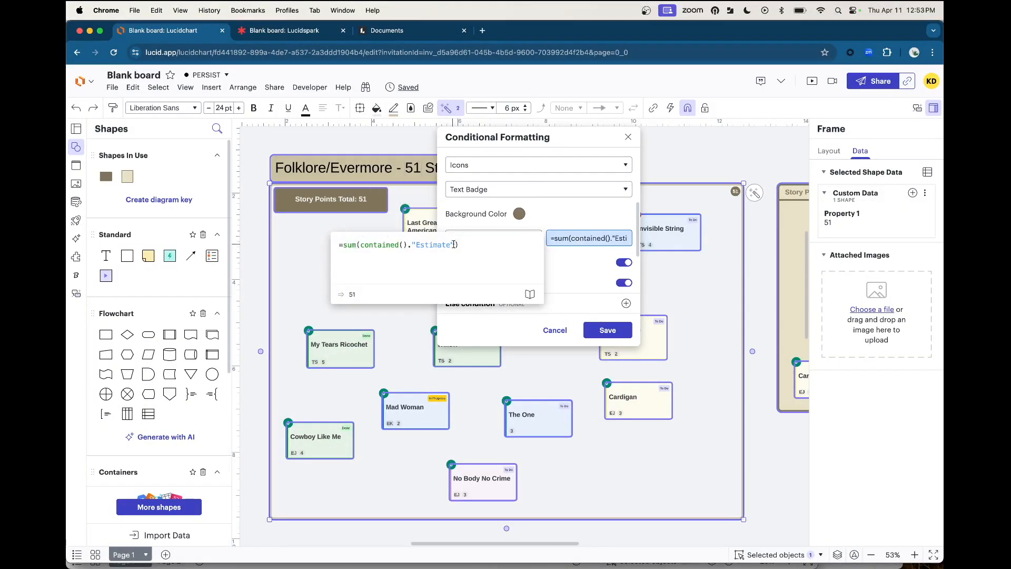
click(539, 210)
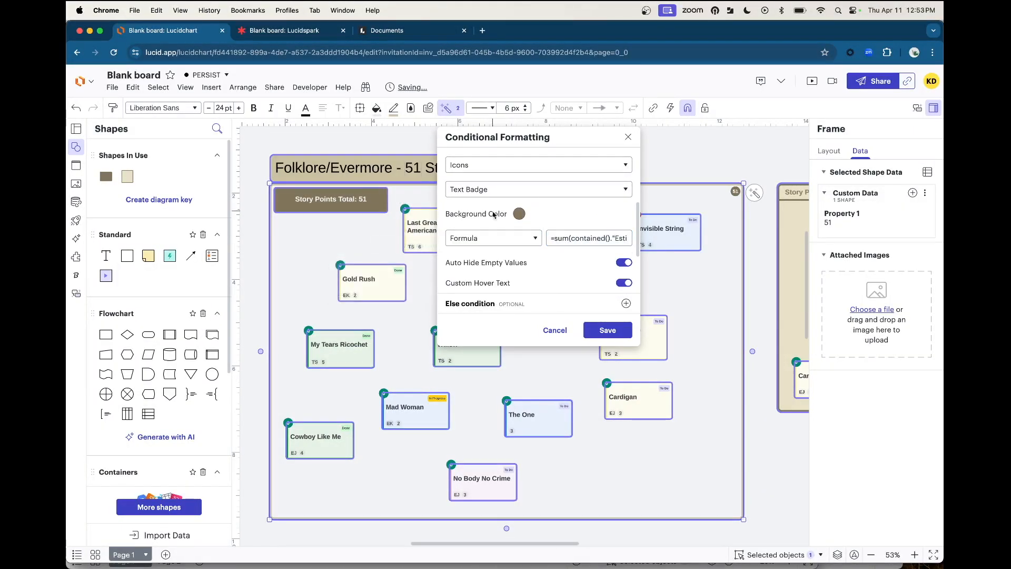
scroll(503, 210, up, 1)
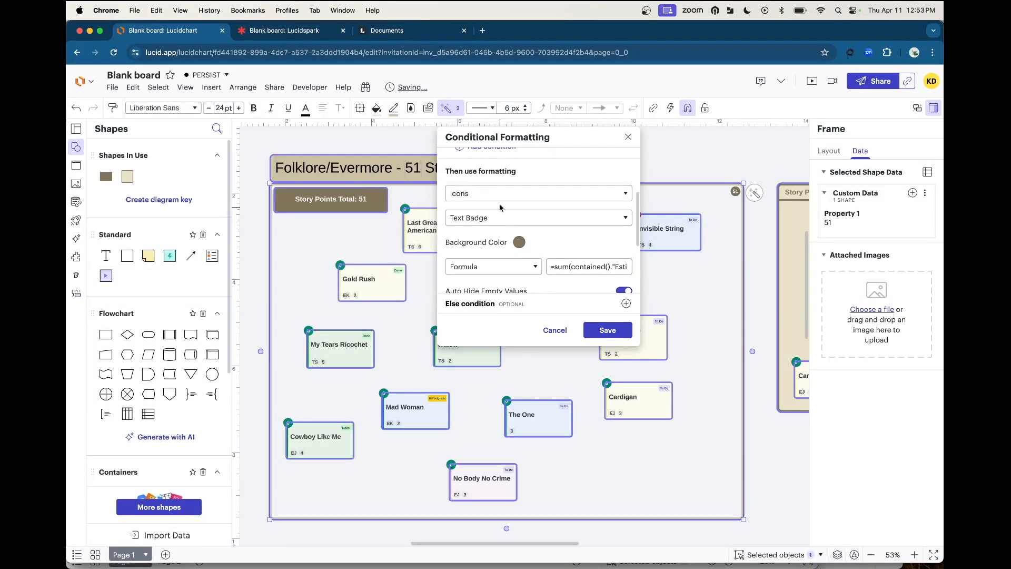
scroll(492, 218, down, 1)
click(492, 239)
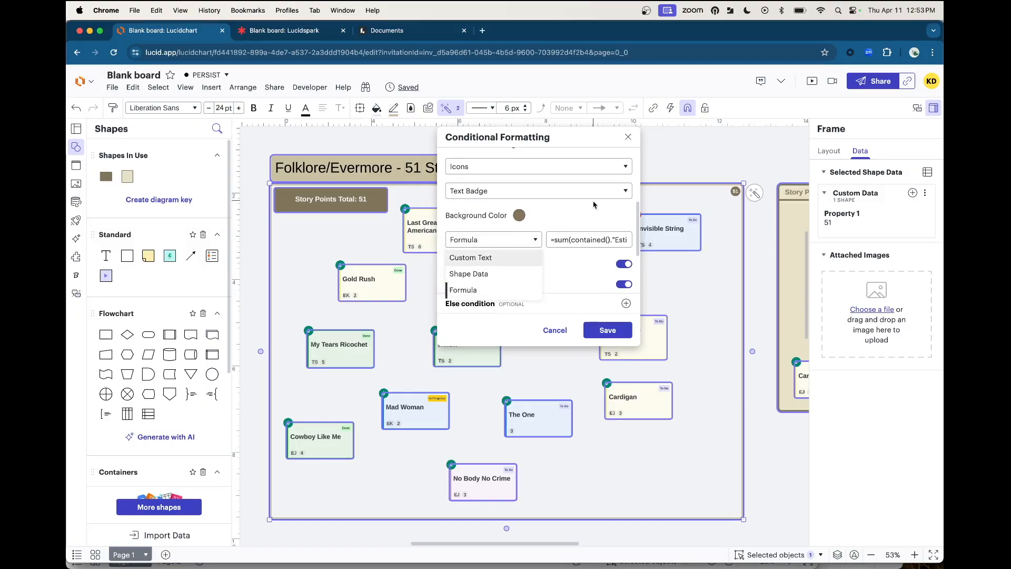
click(489, 290)
Step: Remove {{=this}} from the rule's custom hover text, save the rule, and check the hover text on the frame's badge
scroll(594, 215, down, 2)
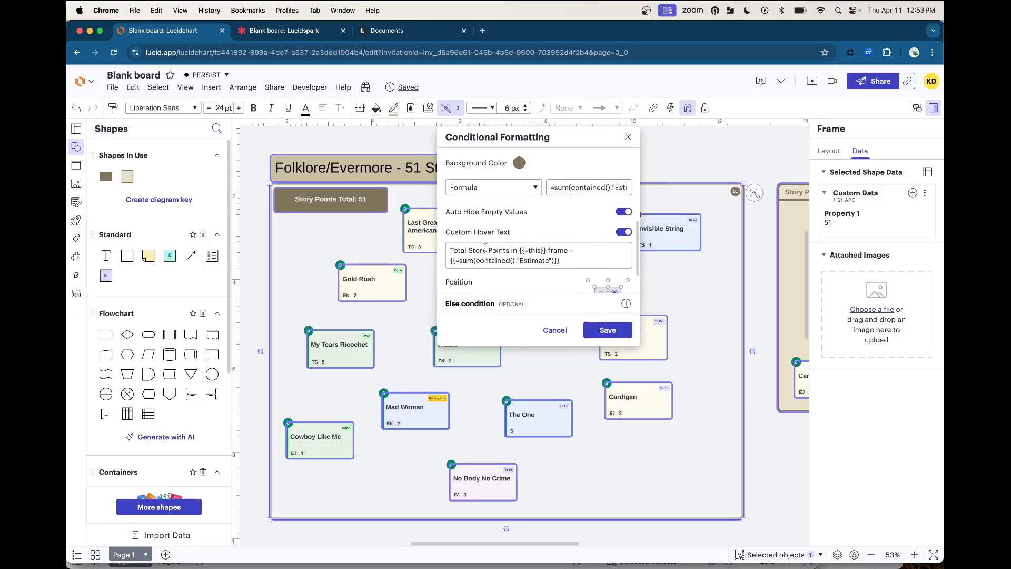
drag(520, 251, 533, 251)
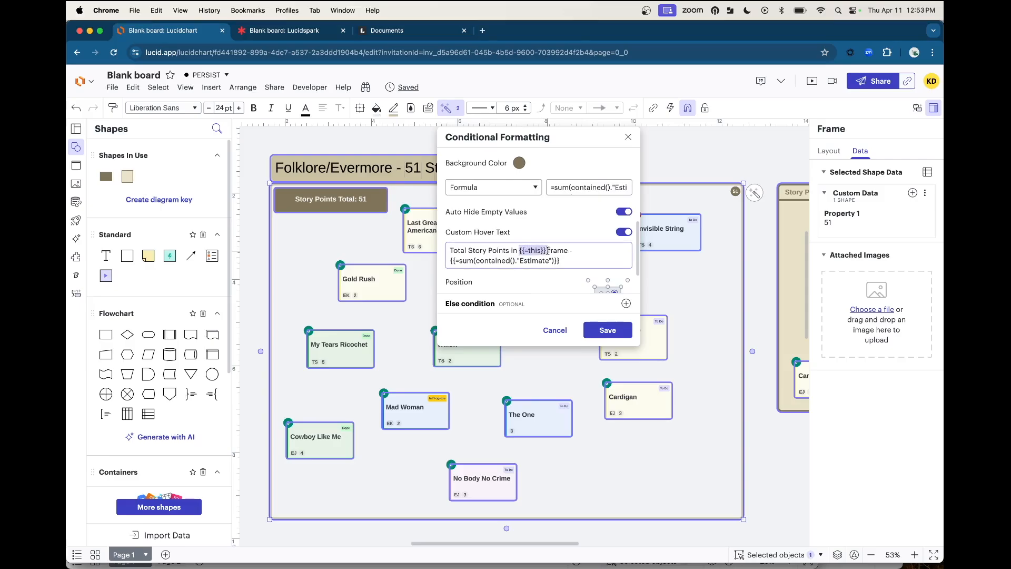
key(BackSpace)
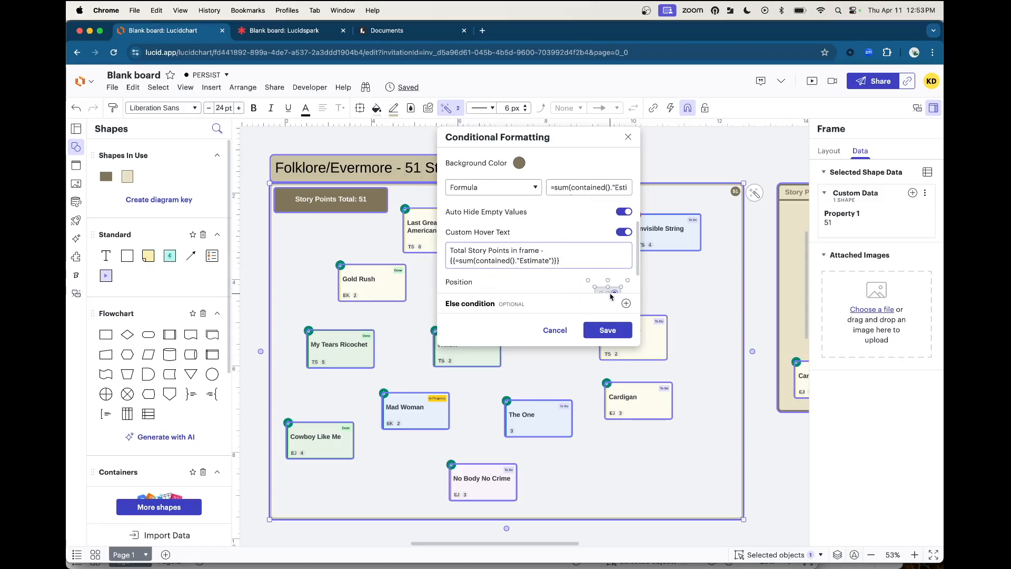
click(607, 330)
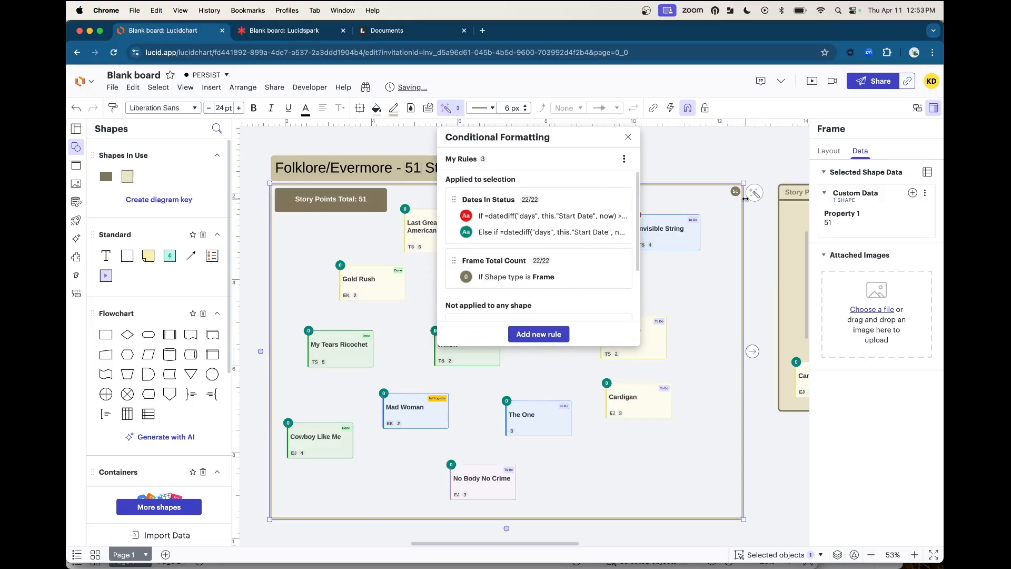
mouse_move(735, 193)
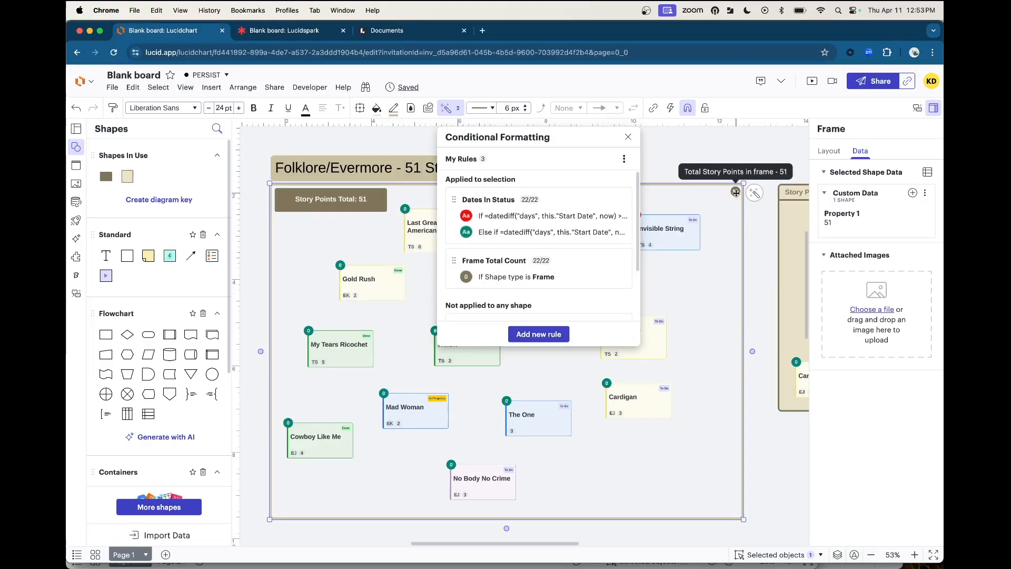
Step: Close the conditional formatting rules and examine the sum formula in the Story Points Total shape's Property 1, including its CONTAINEDBY and contained parts
click(330, 206)
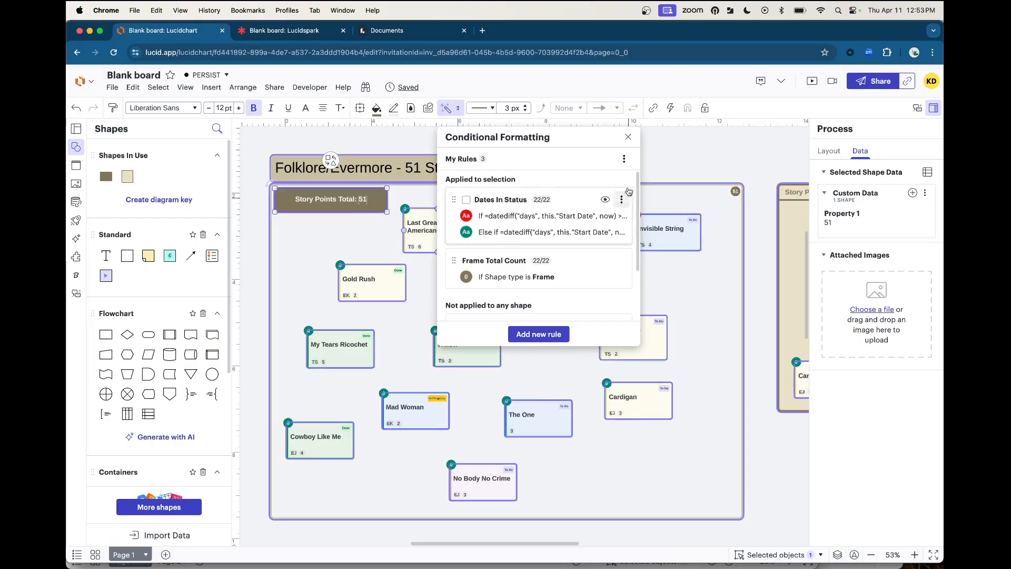
click(628, 137)
drag(333, 202, 383, 196)
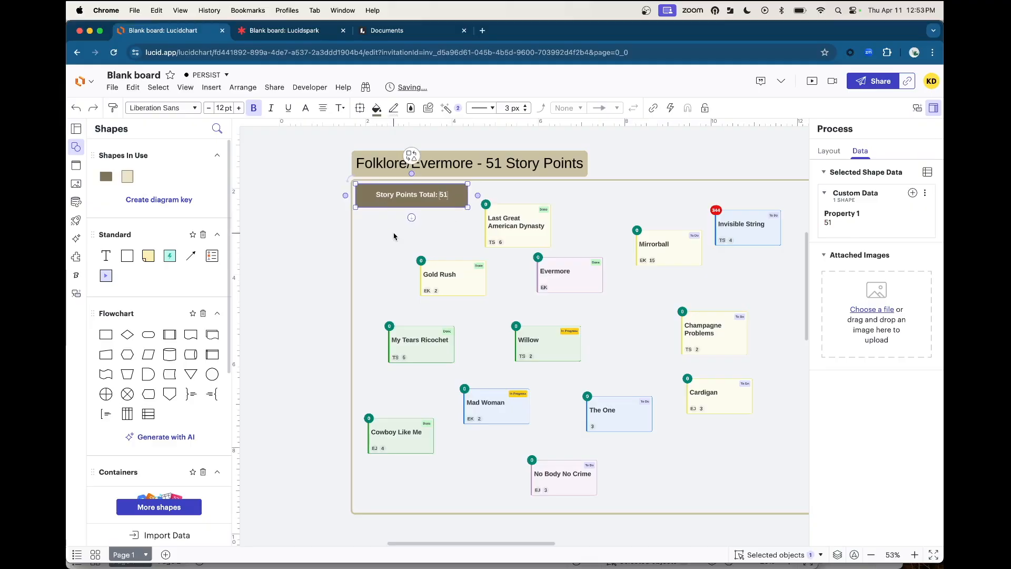
click(396, 234)
click(435, 194)
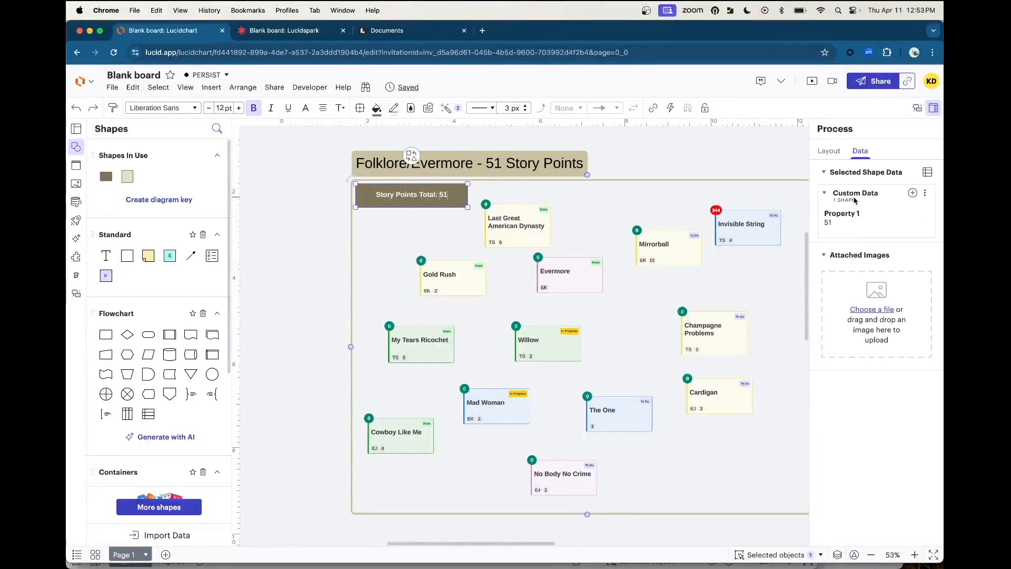
click(843, 228)
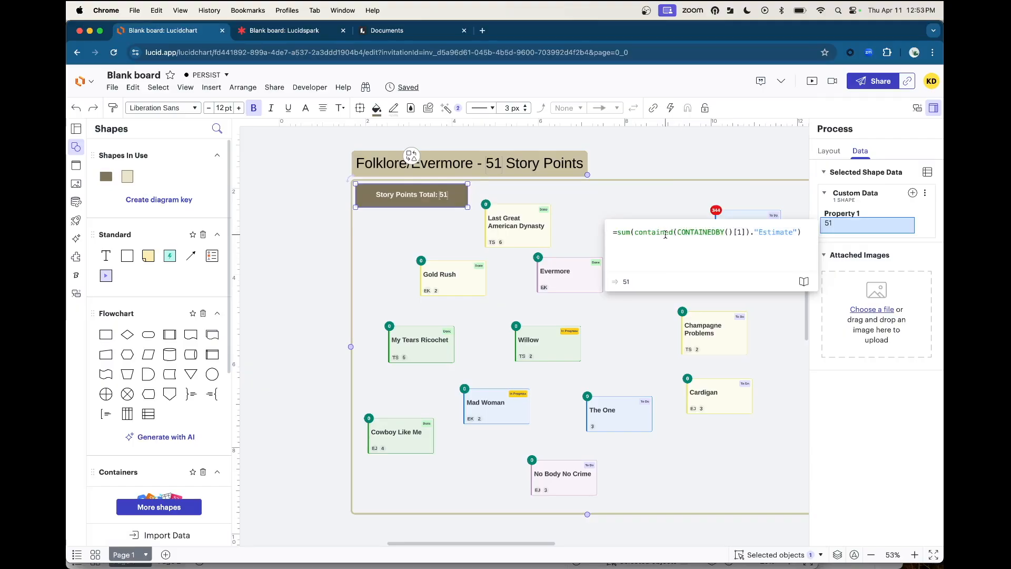
drag(677, 232, 745, 233)
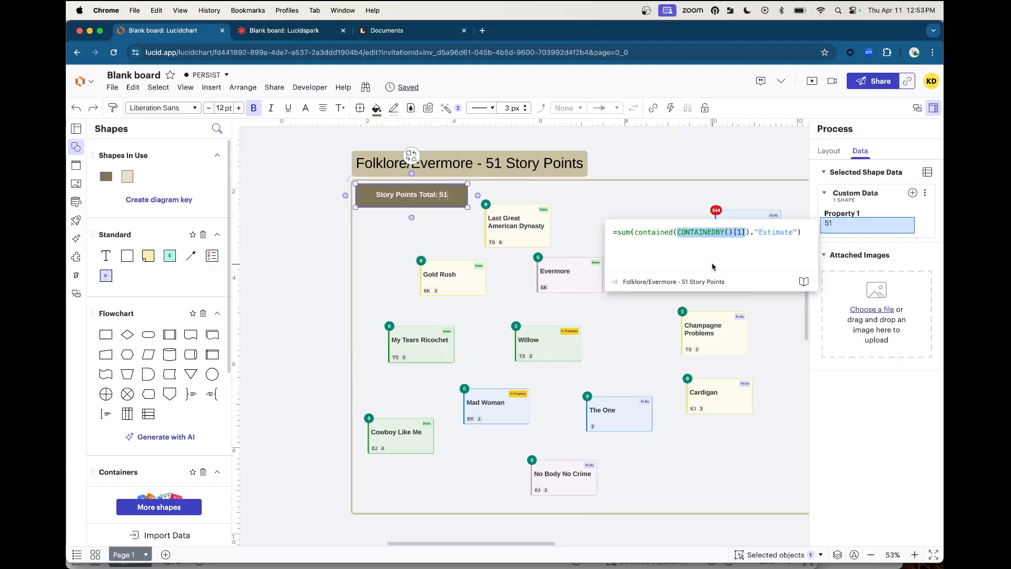
drag(635, 233, 749, 232)
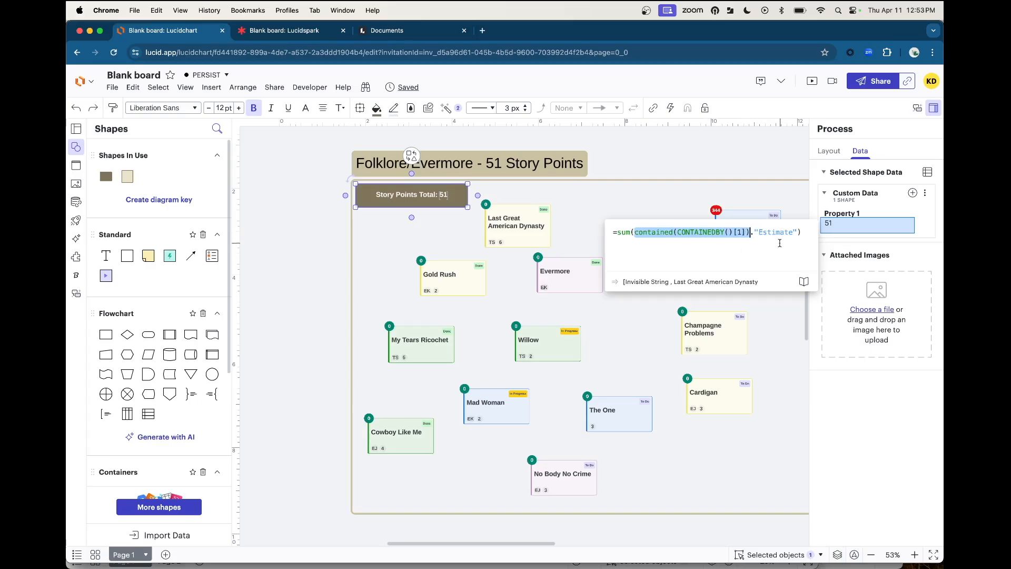
click(619, 237)
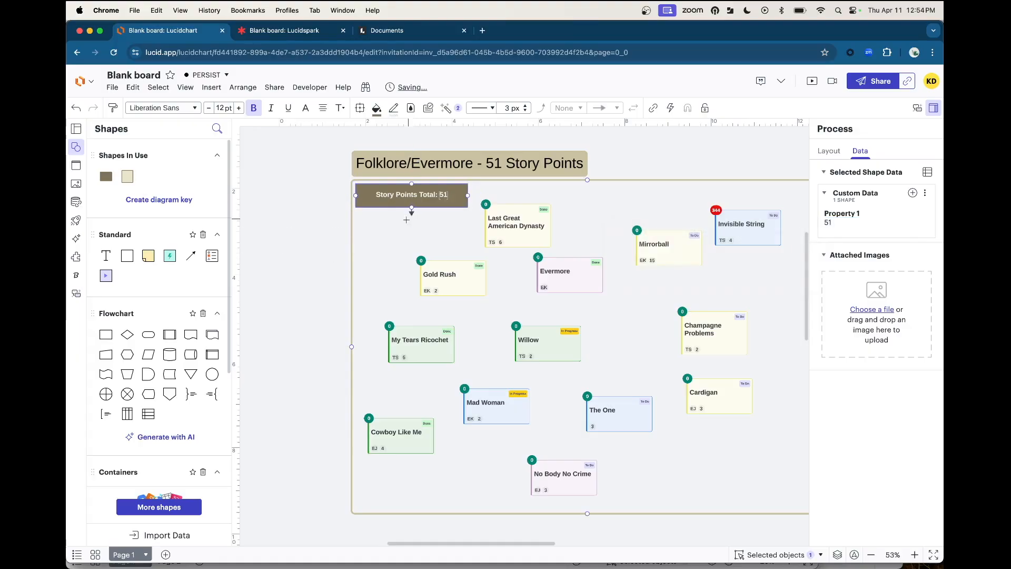
drag(411, 217, 349, 238)
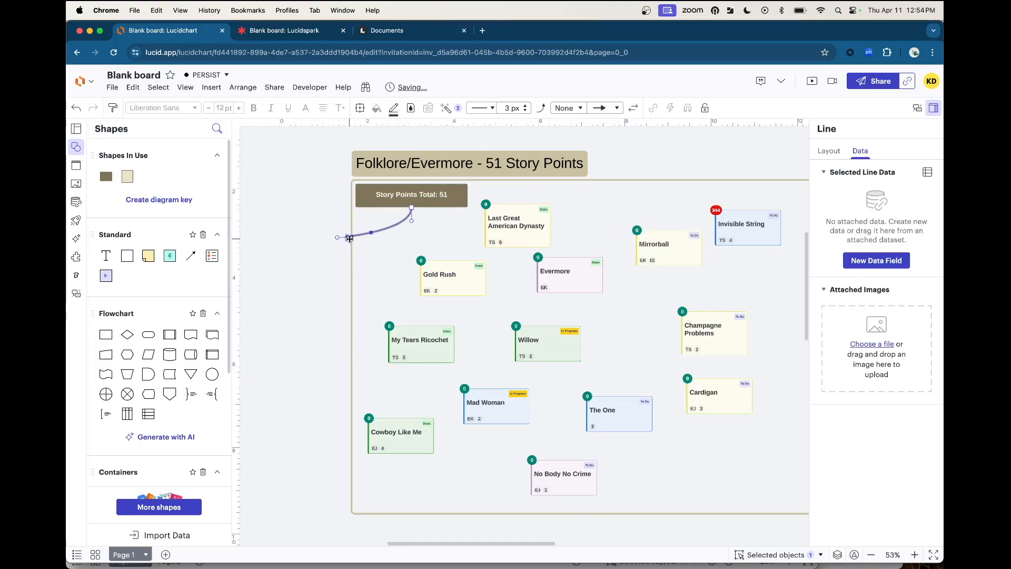
key(Delete)
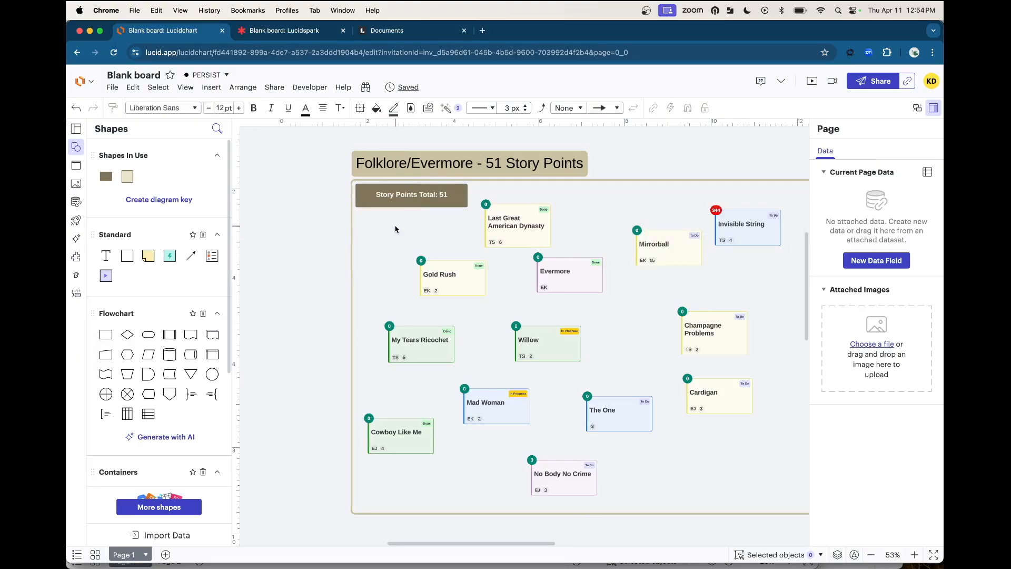
Step: Compare the Story Points Total shape with the story point text in the Folklore/Evermore frame's title
click(432, 197)
mouse_move(433, 197)
mouse_down()
mouse_move(434, 229)
mouse_move(422, 203)
mouse_up()
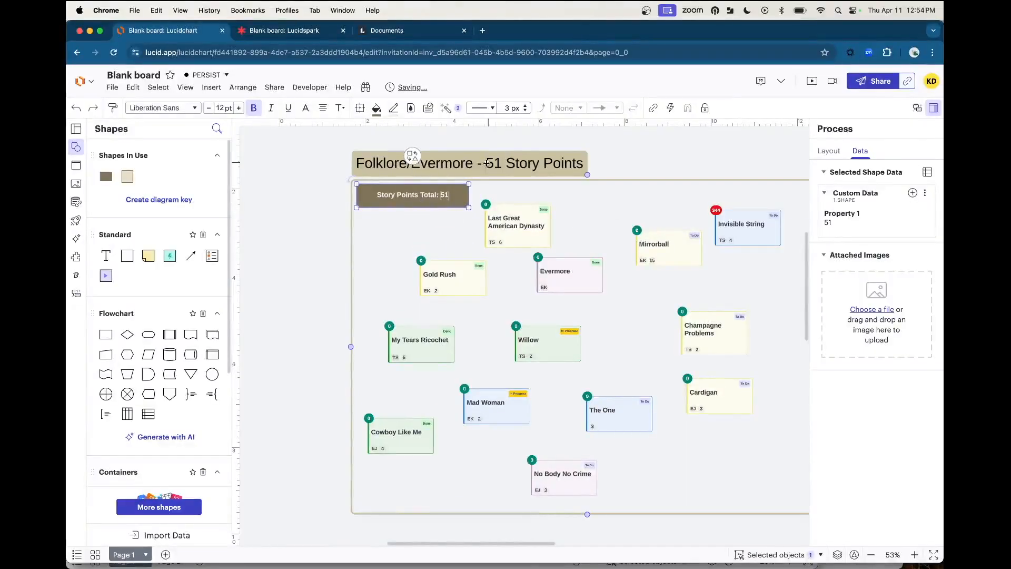
click(481, 167)
drag(482, 166, 480, 167)
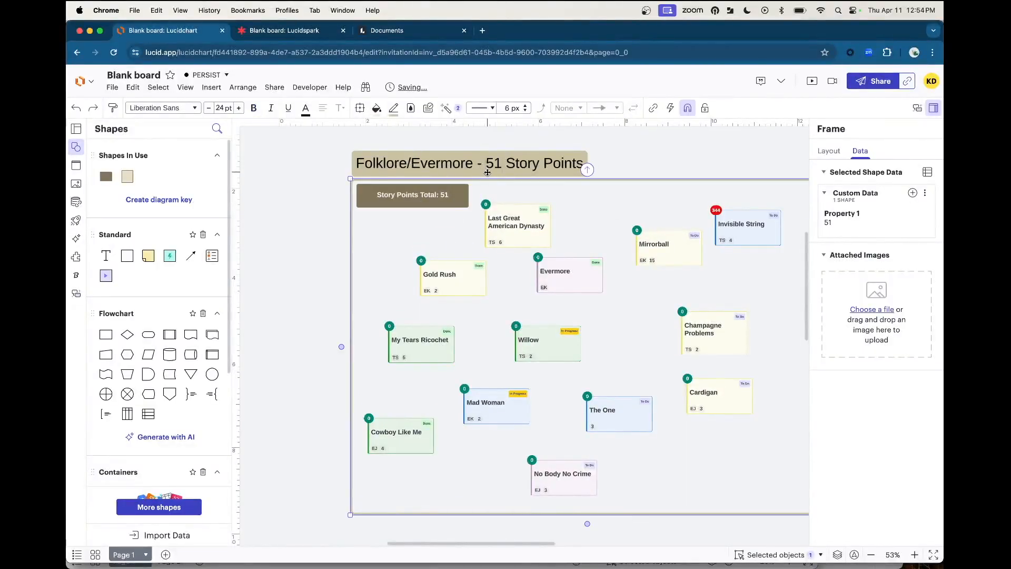
click(427, 201)
drag(427, 201, 426, 201)
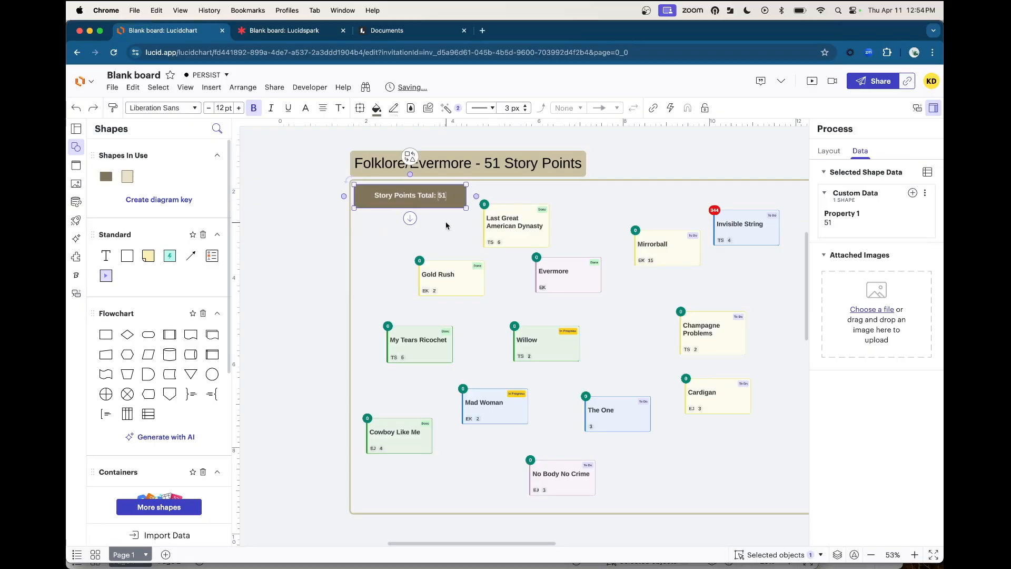
double_click(484, 168)
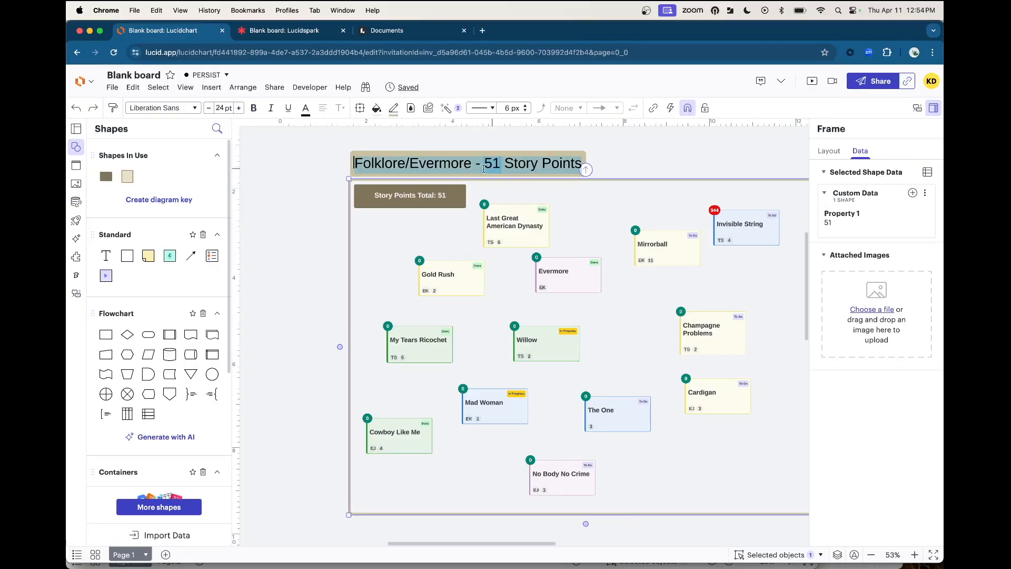
click(480, 164)
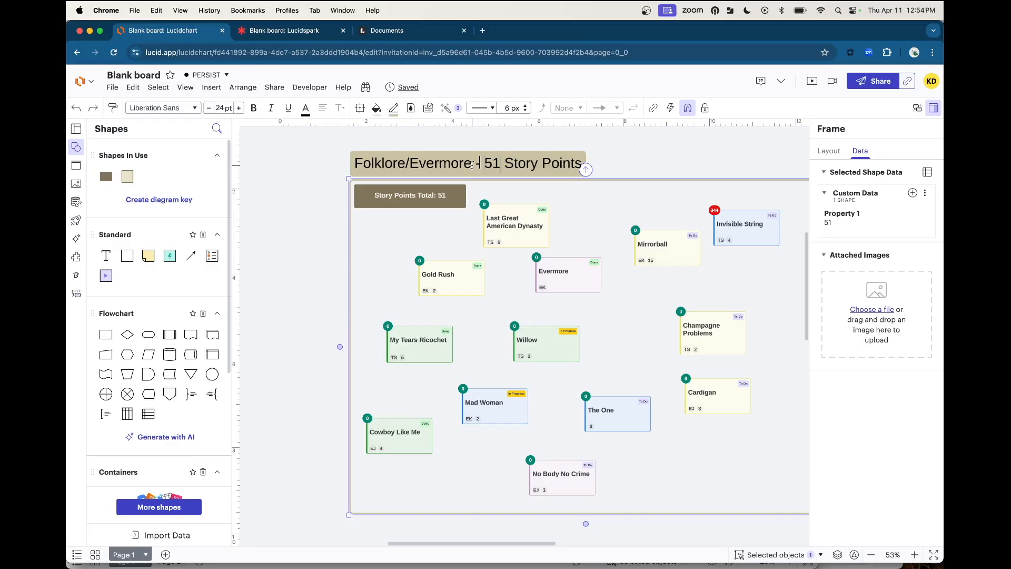
drag(472, 165, 551, 167)
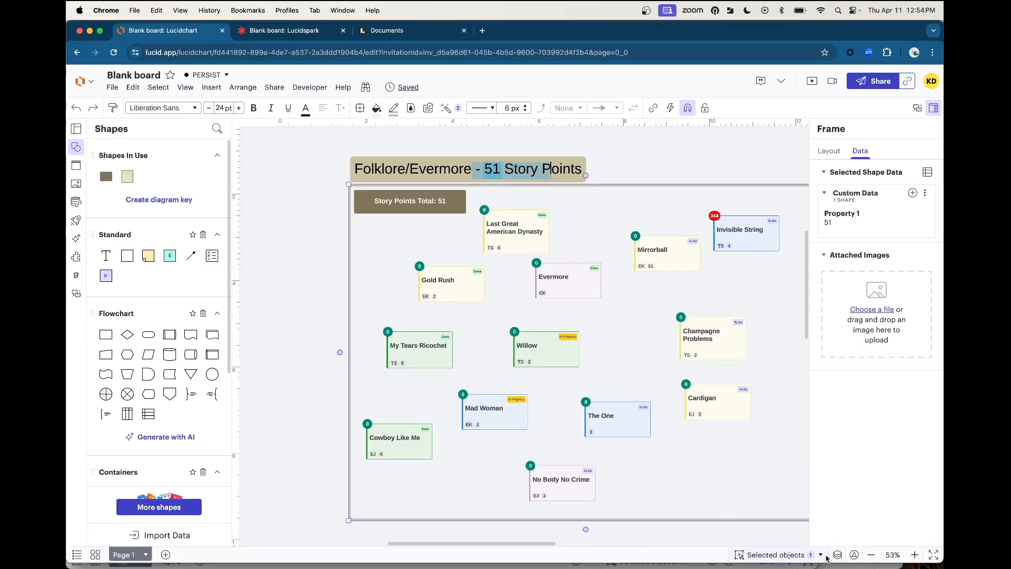
click(405, 250)
scroll(386, 240, right, 3)
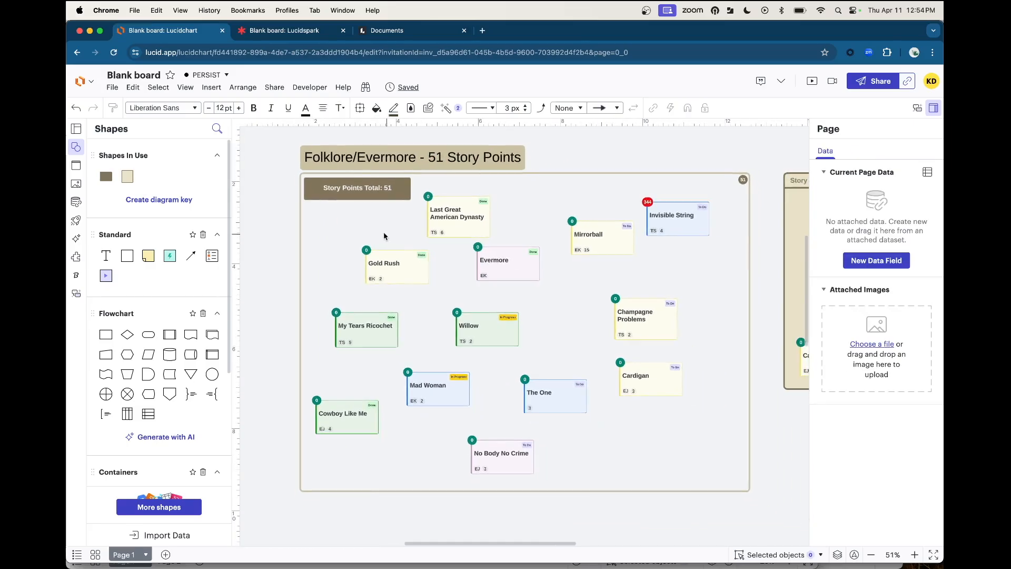
Step: Switch the board from Lucidchart to Lucidspark, with both the Folklore/Evermore frame and the neighbouring container in view
click(354, 189)
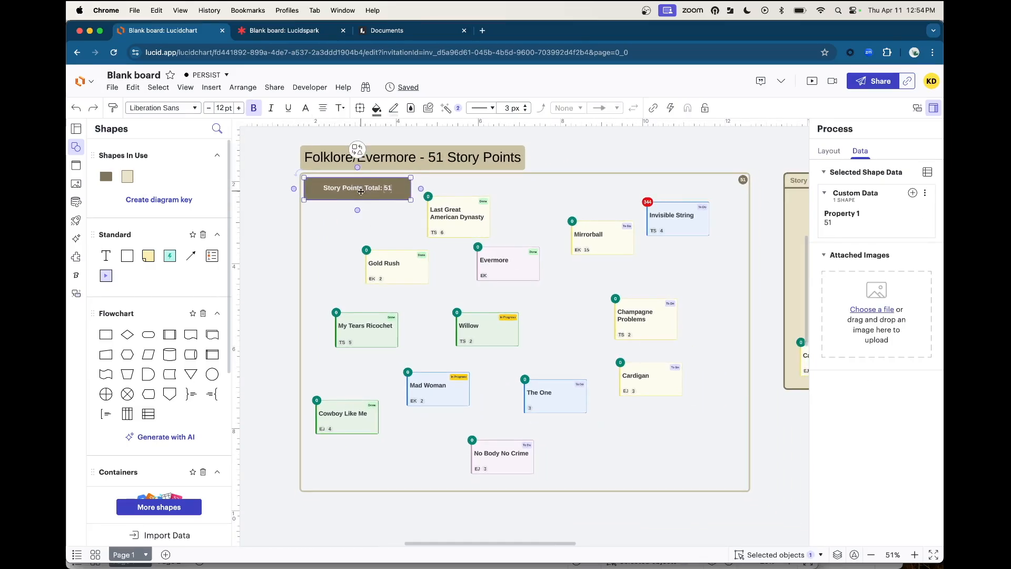
click(86, 84)
click(97, 126)
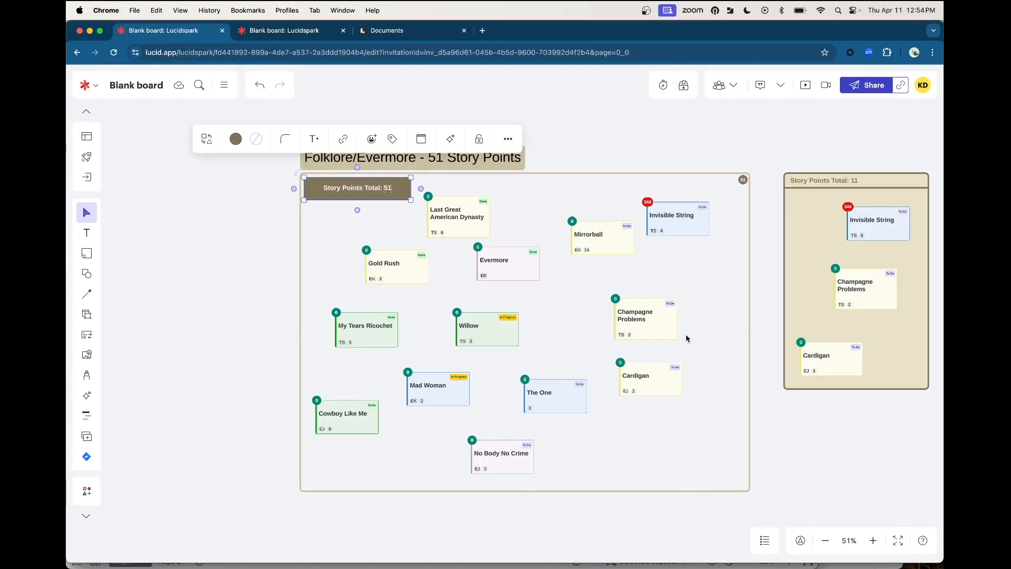
scroll(673, 347, right, 2)
click(683, 355)
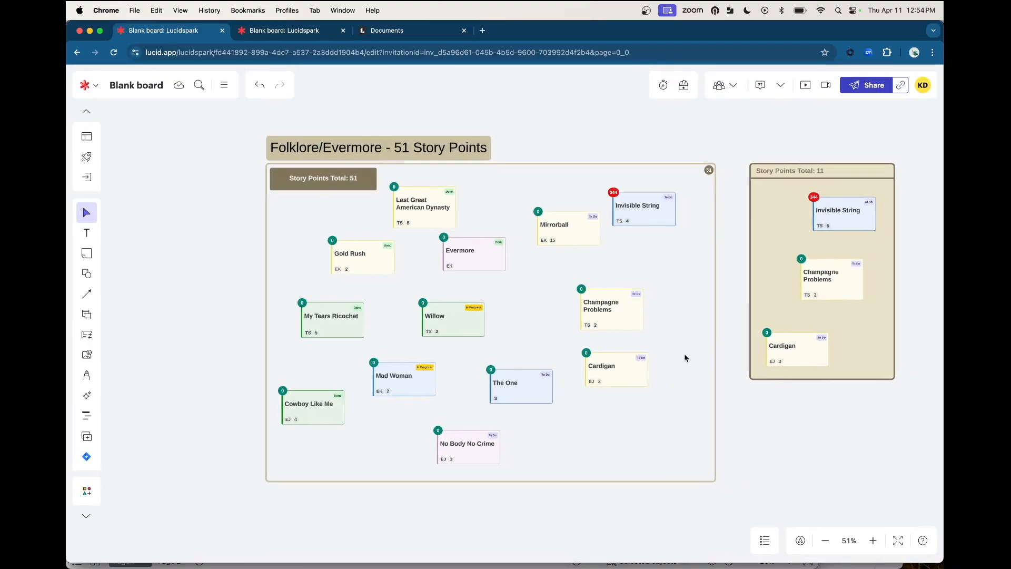
Step: Set the Estimate of the Champagne Problems card in the Folklore/Evermore frame to 3
click(609, 316)
click(727, 250)
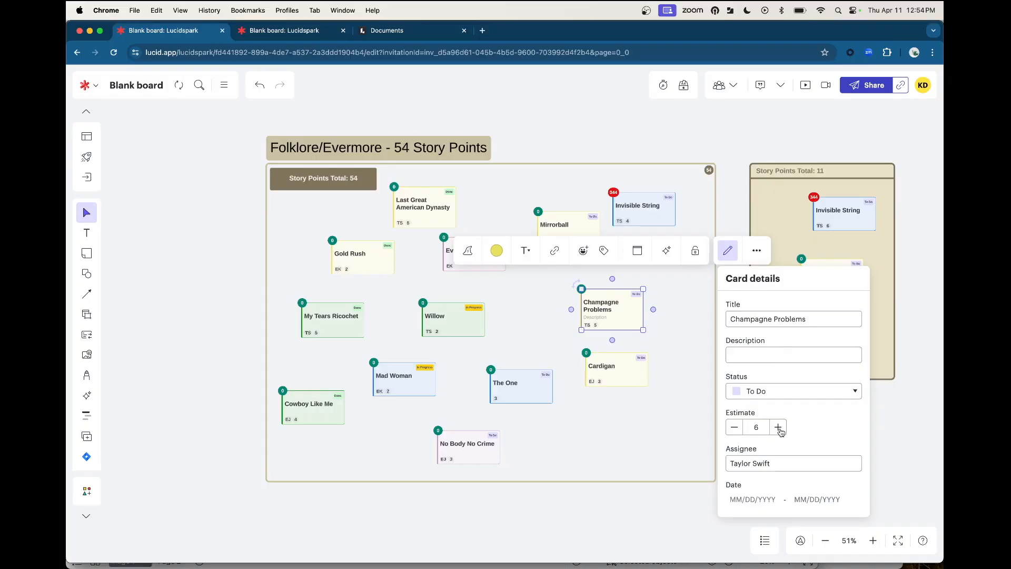
click(734, 427)
click(734, 427)
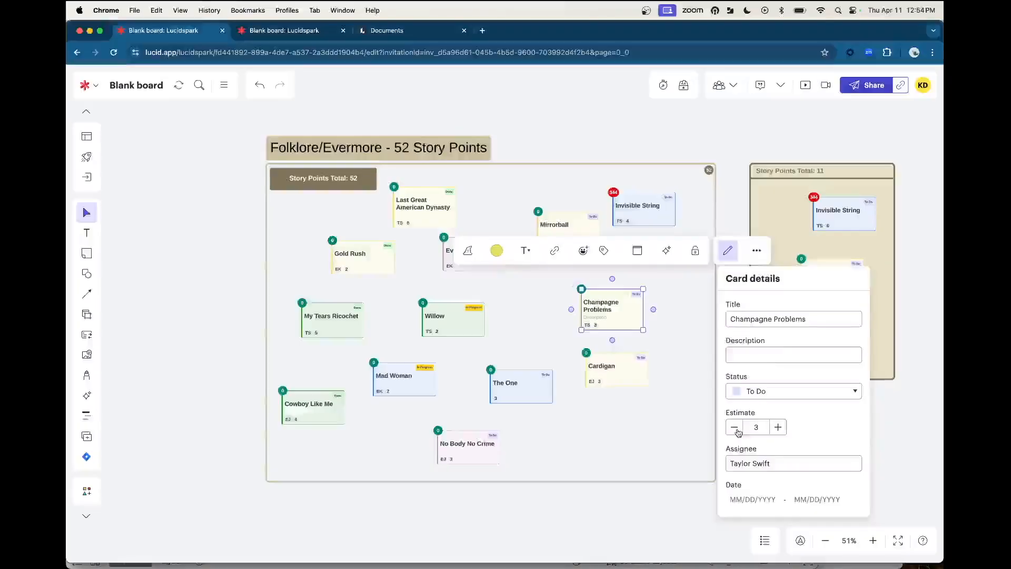
Step: Check the frame's title in the board's table of contents, jump to the Folklore/Evermore frame, and close the contents list
click(764, 540)
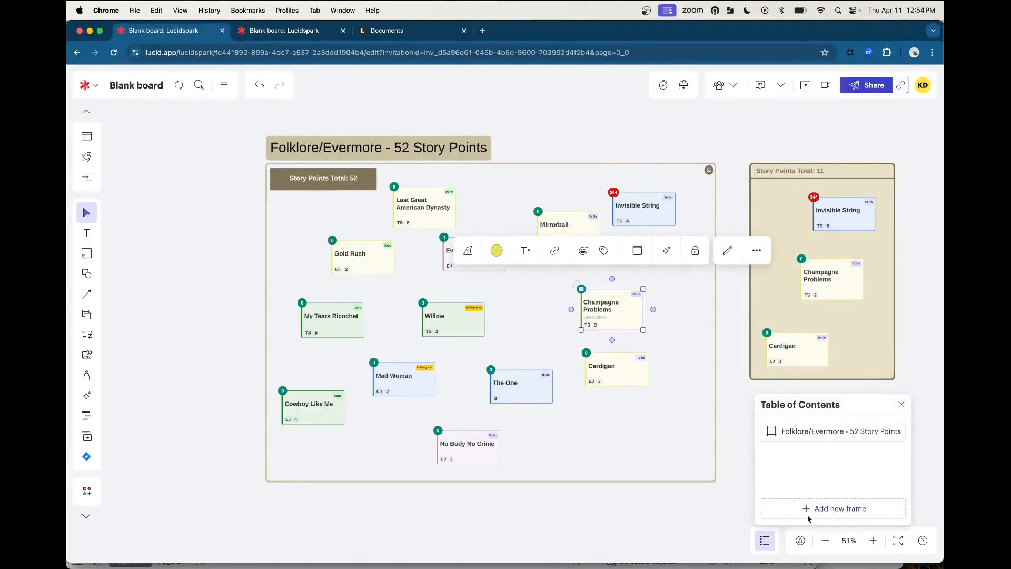
click(847, 431)
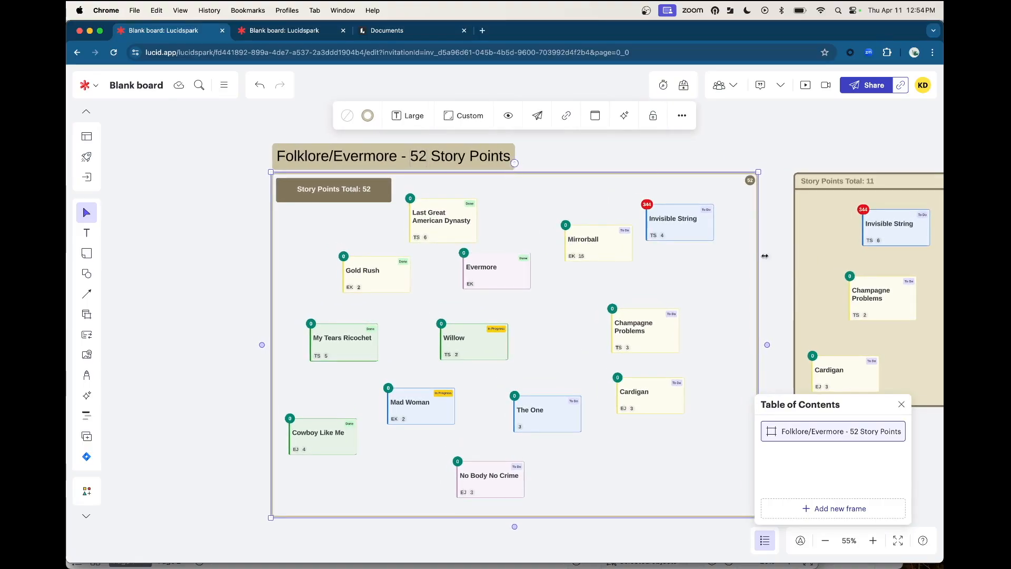
click(901, 406)
click(226, 231)
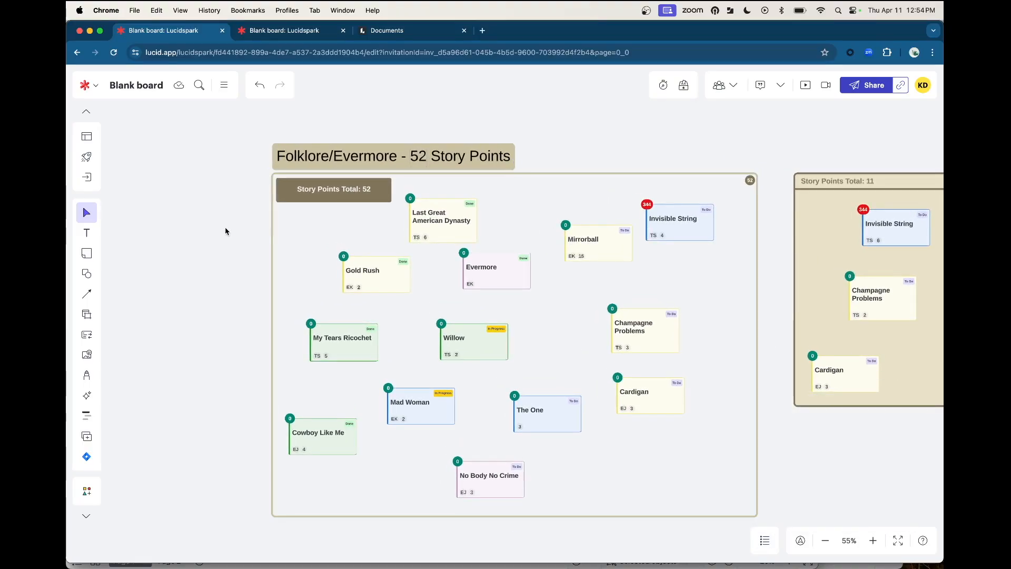
click(222, 87)
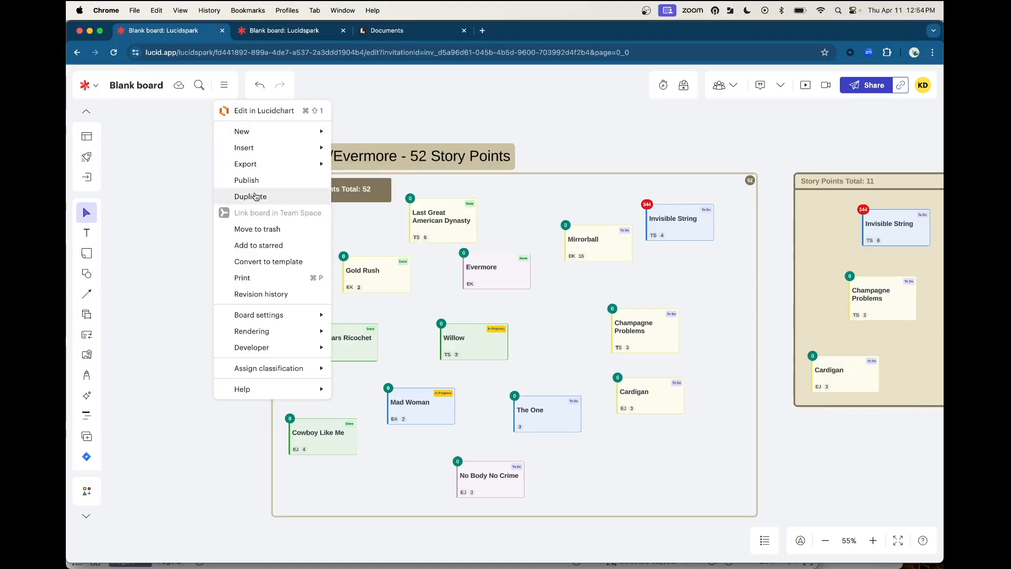
click(593, 145)
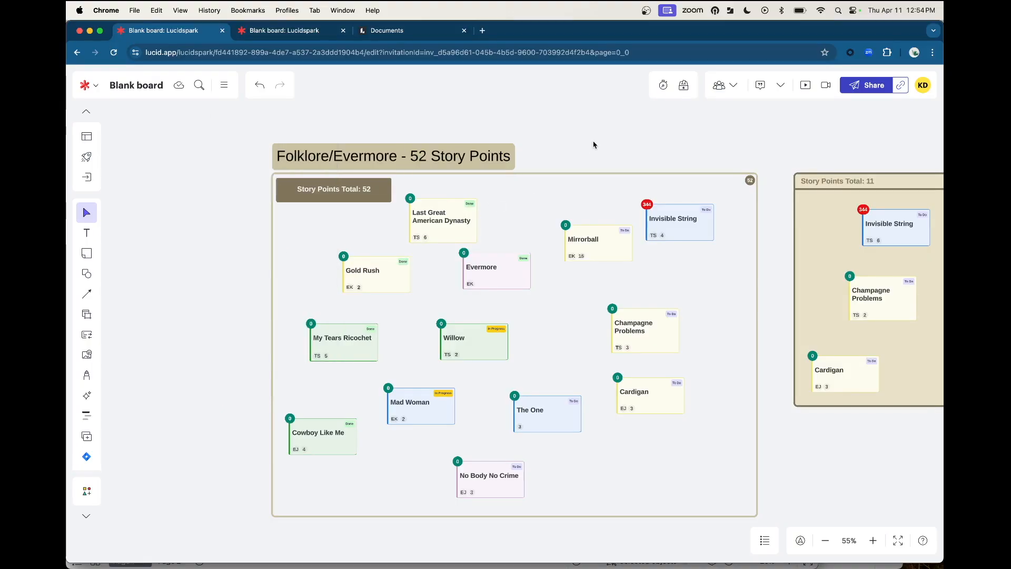
click(87, 134)
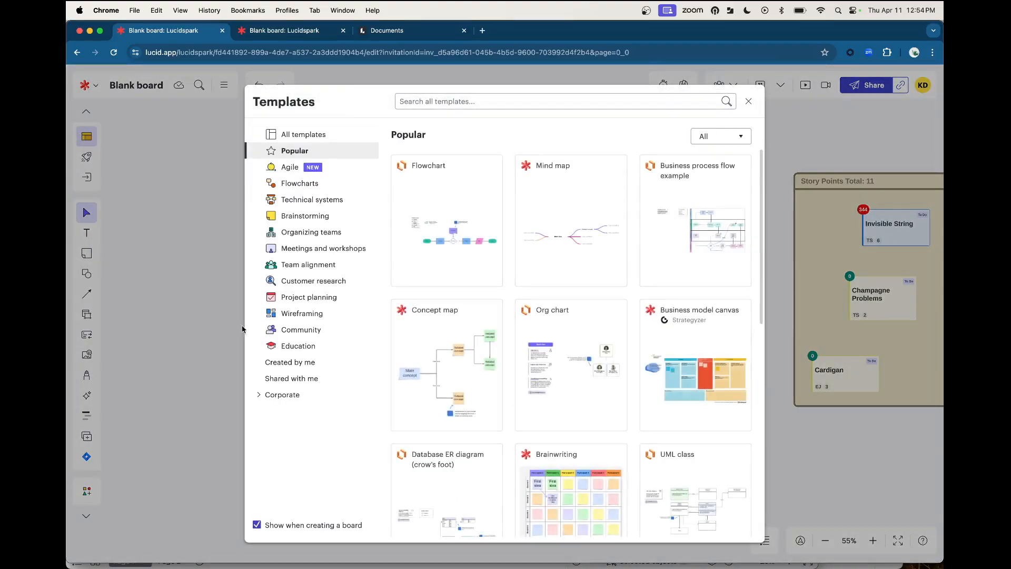
click(748, 101)
scroll(562, 282, up, 1)
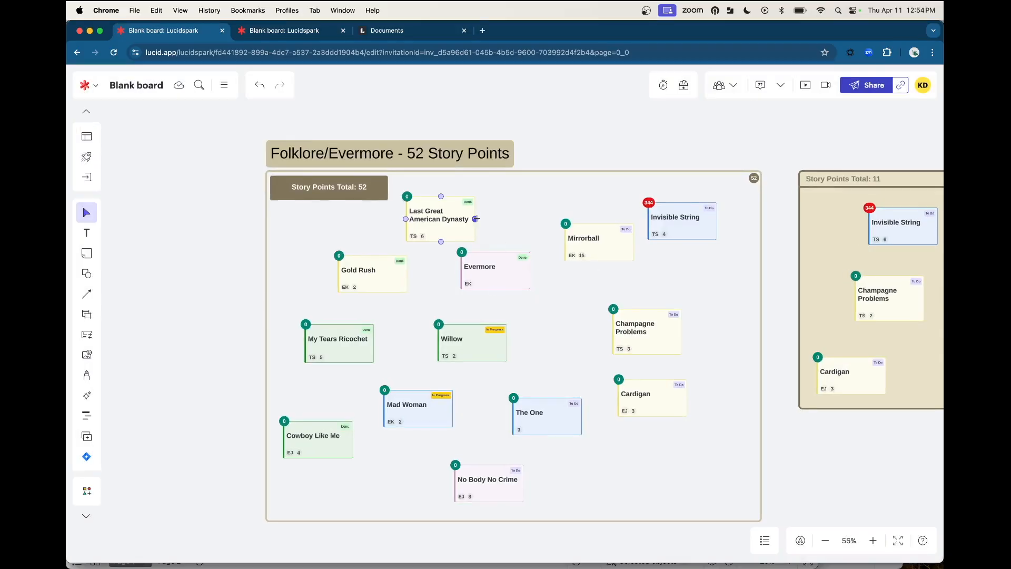
Step: Move the Last Great American Dynasty card within the Folklore/Evermore frame, farther from the Story Points Total shape
click(461, 151)
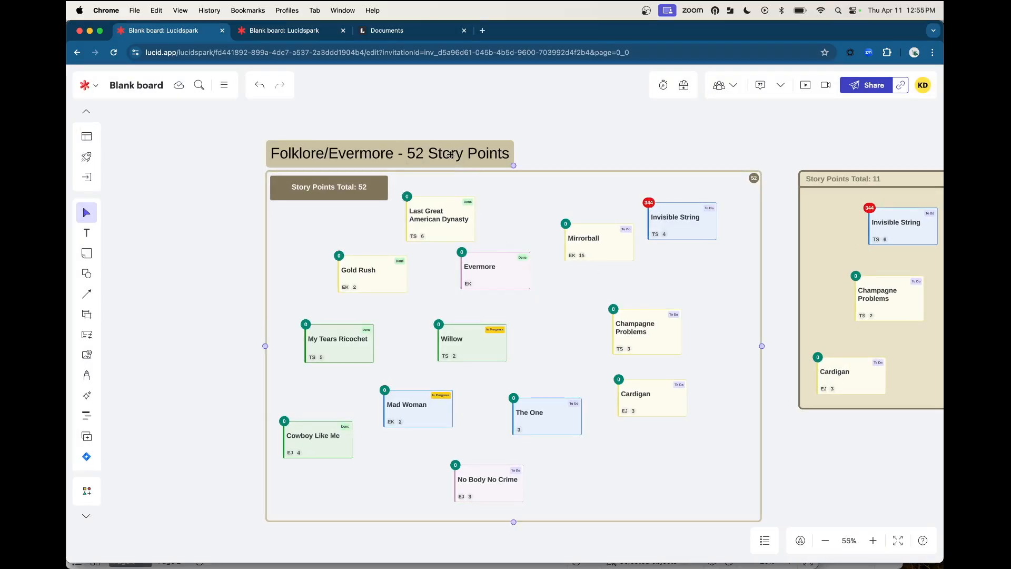
click(313, 191)
click(372, 150)
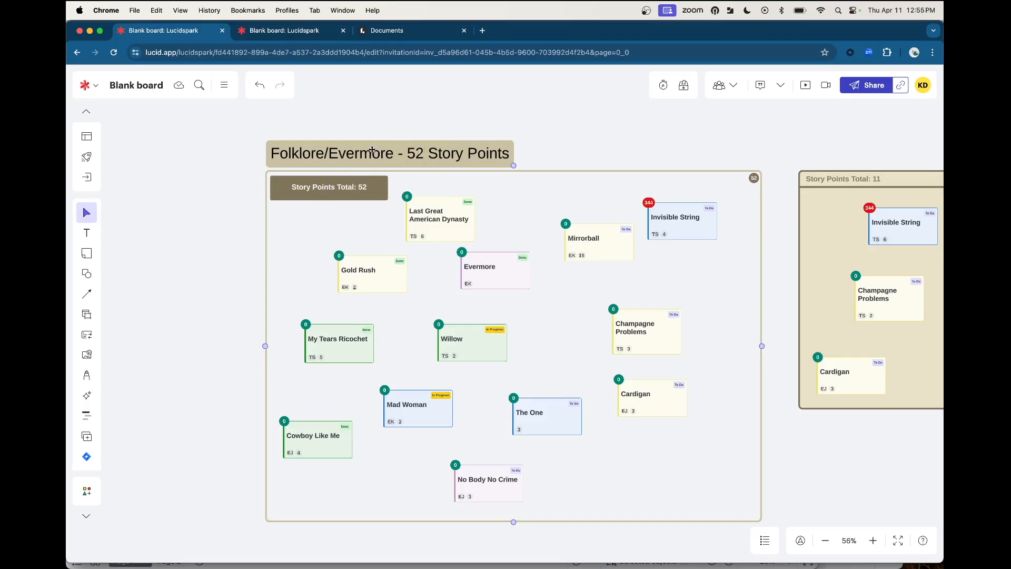
scroll(392, 155, down, 2)
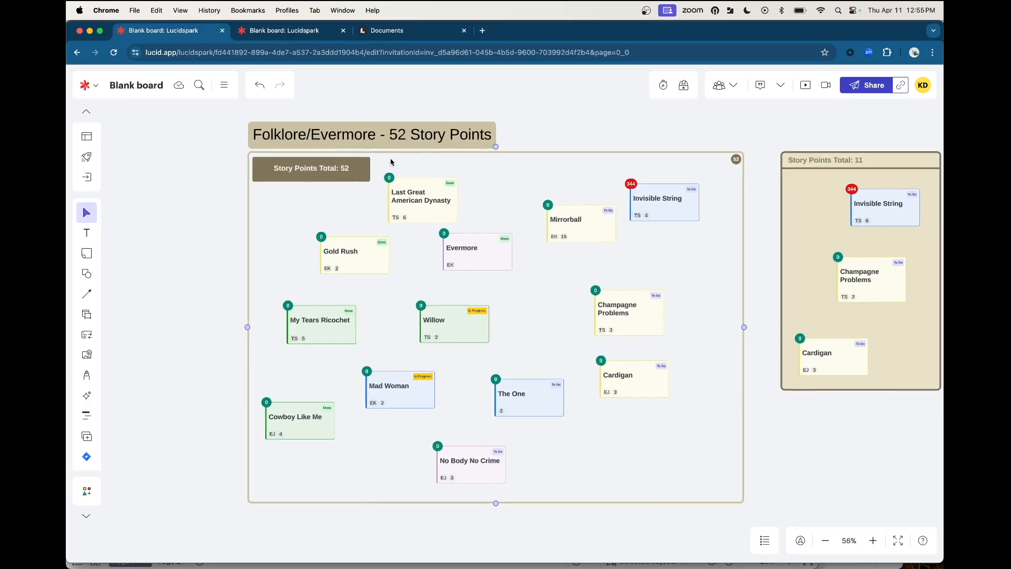
drag(421, 203, 453, 193)
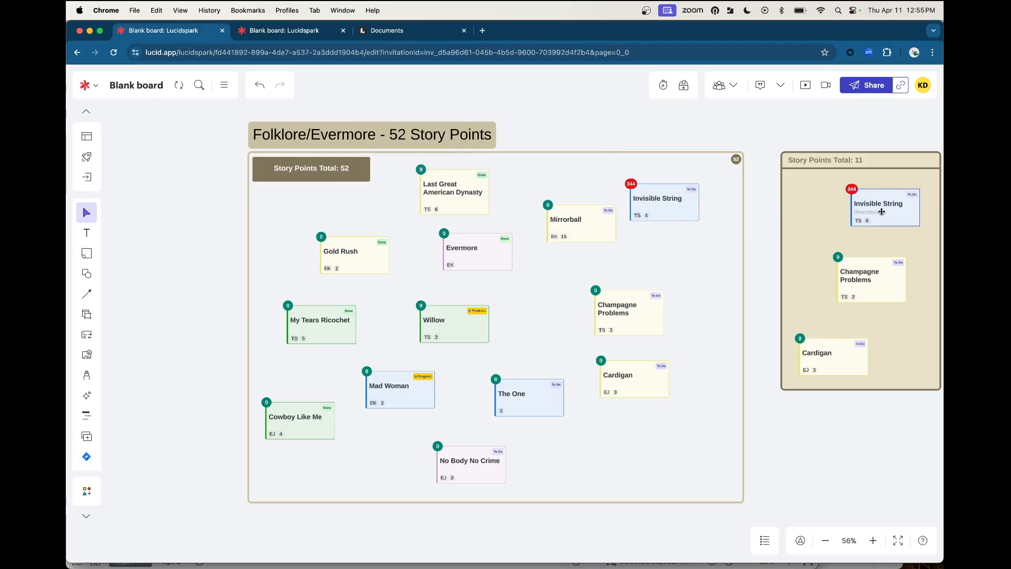